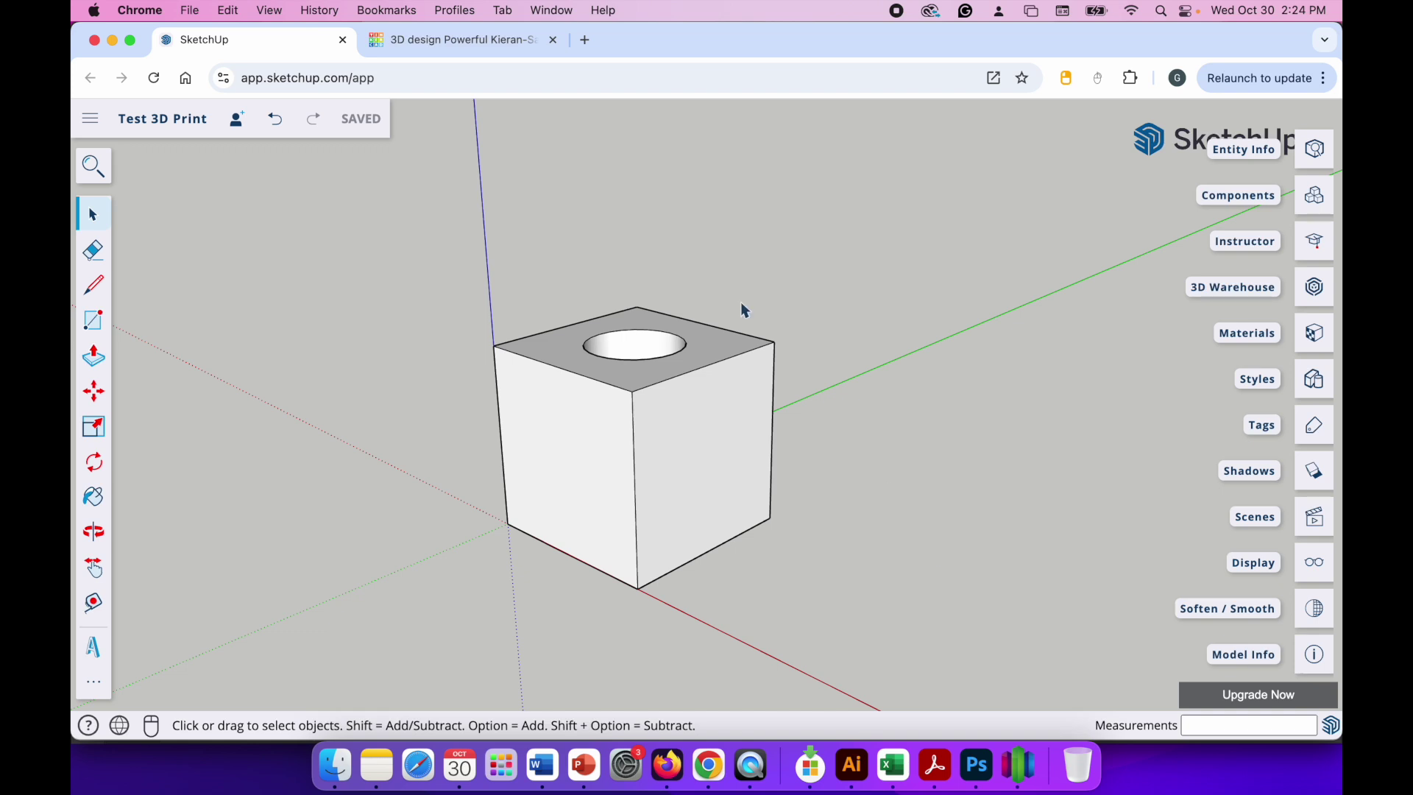
# Step: Switch to the Tinkercad tab showing the red 'Test 3D Print Tinkercad' cube design
pyautogui.click(483, 43)
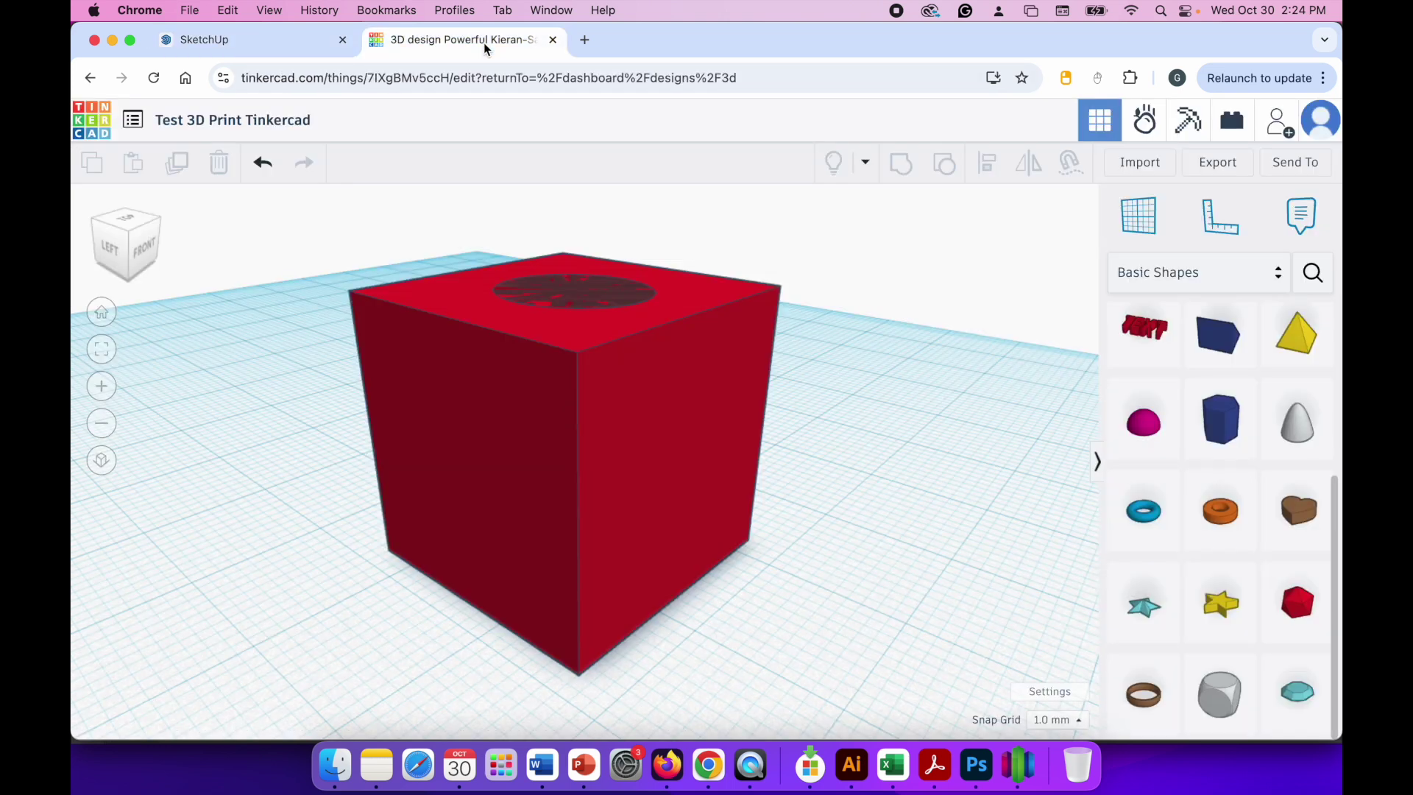
# Step: Flip between the SketchUp and Tinkercad tabs to compare the cubes, ending on SketchUp
pyautogui.click(288, 41)
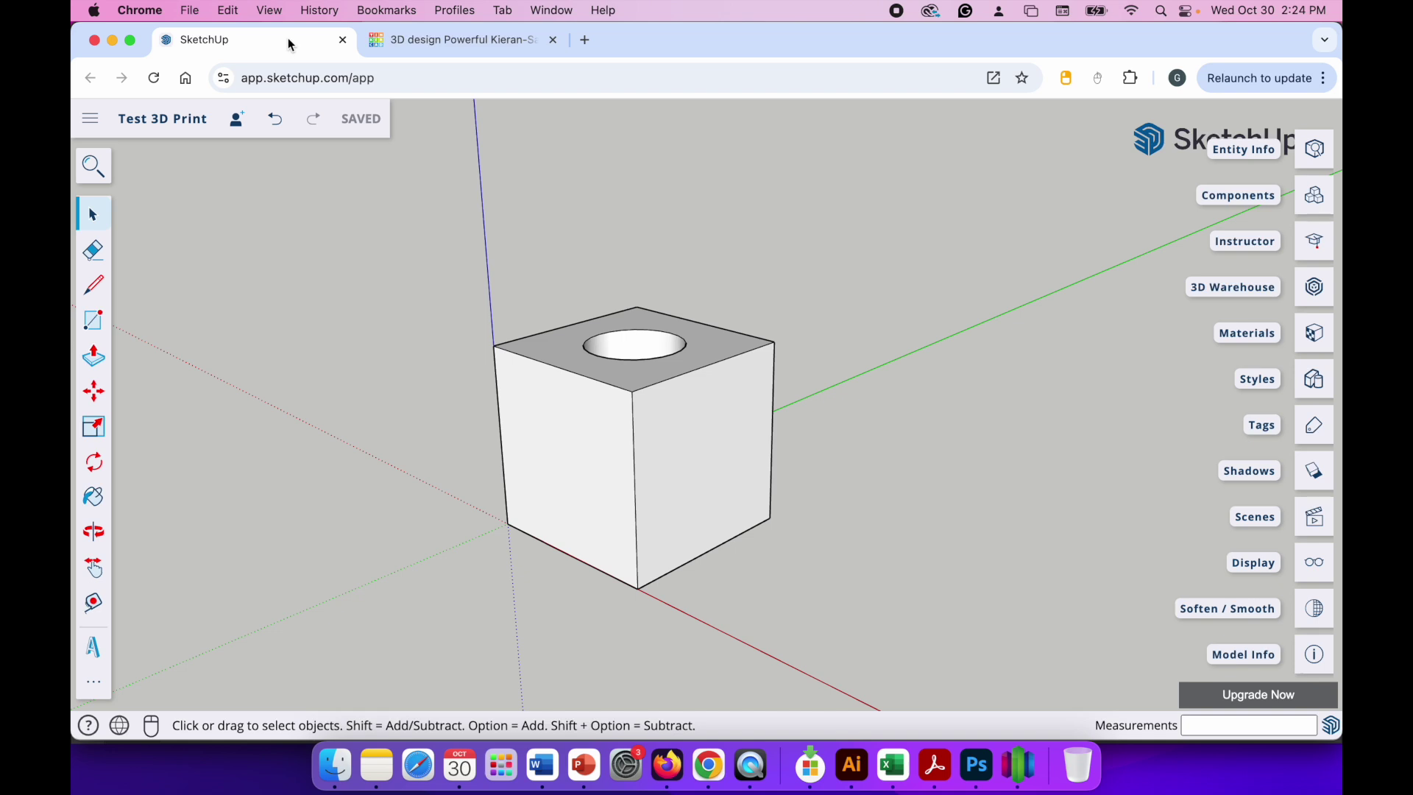
pyautogui.click(455, 41)
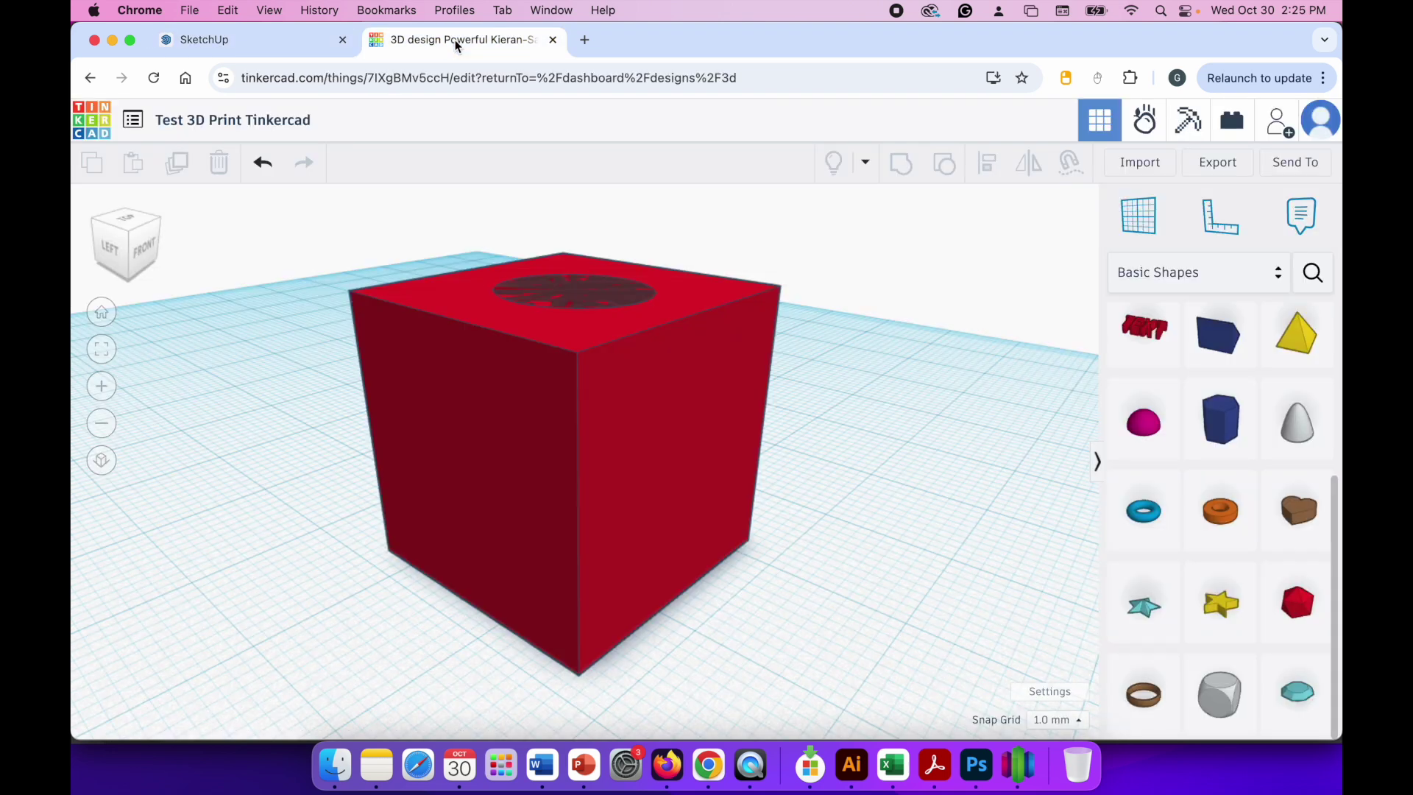
pyautogui.click(271, 41)
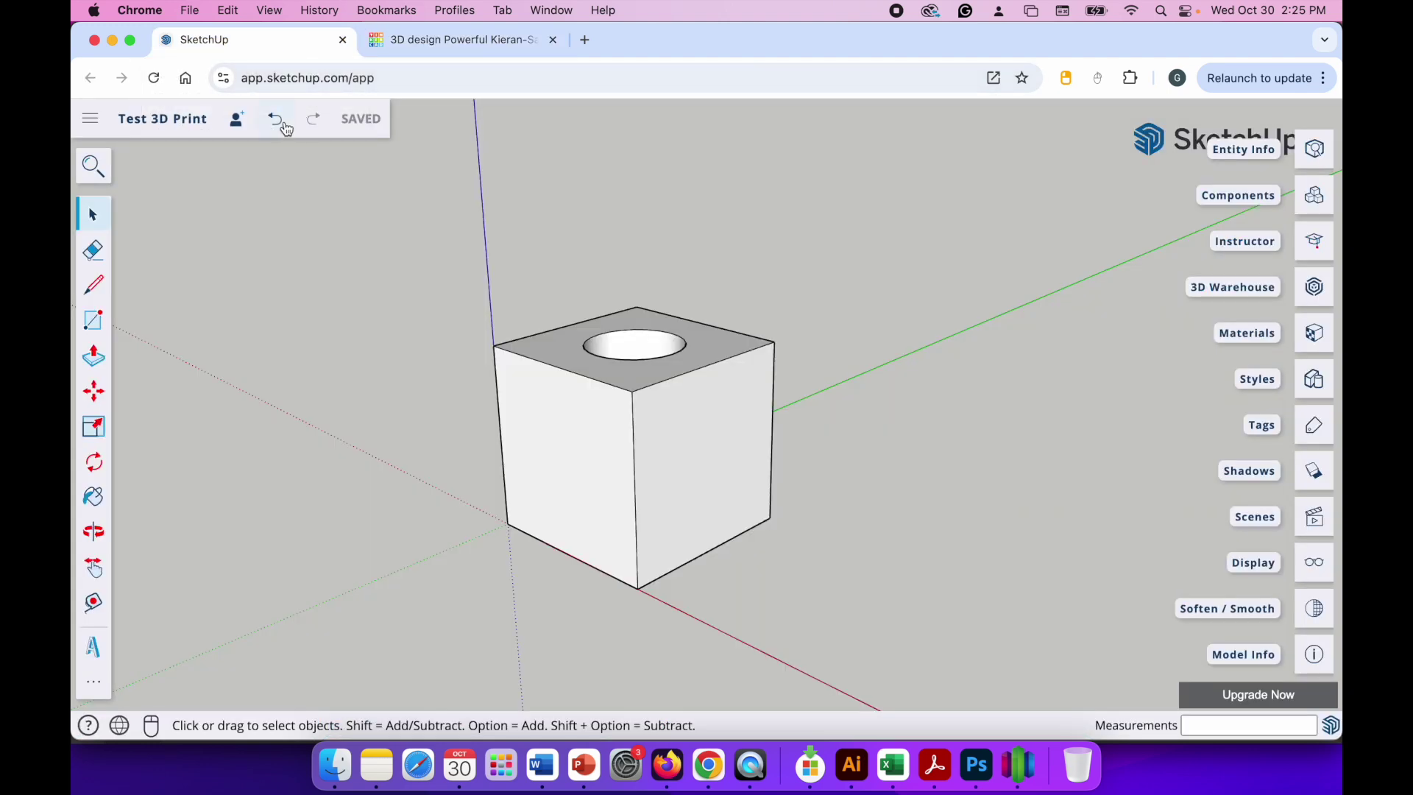
# Step: Download the SketchUp cube as the STL file 'Test 3D Print.stl' (5.6 KB)
pyautogui.click(97, 129)
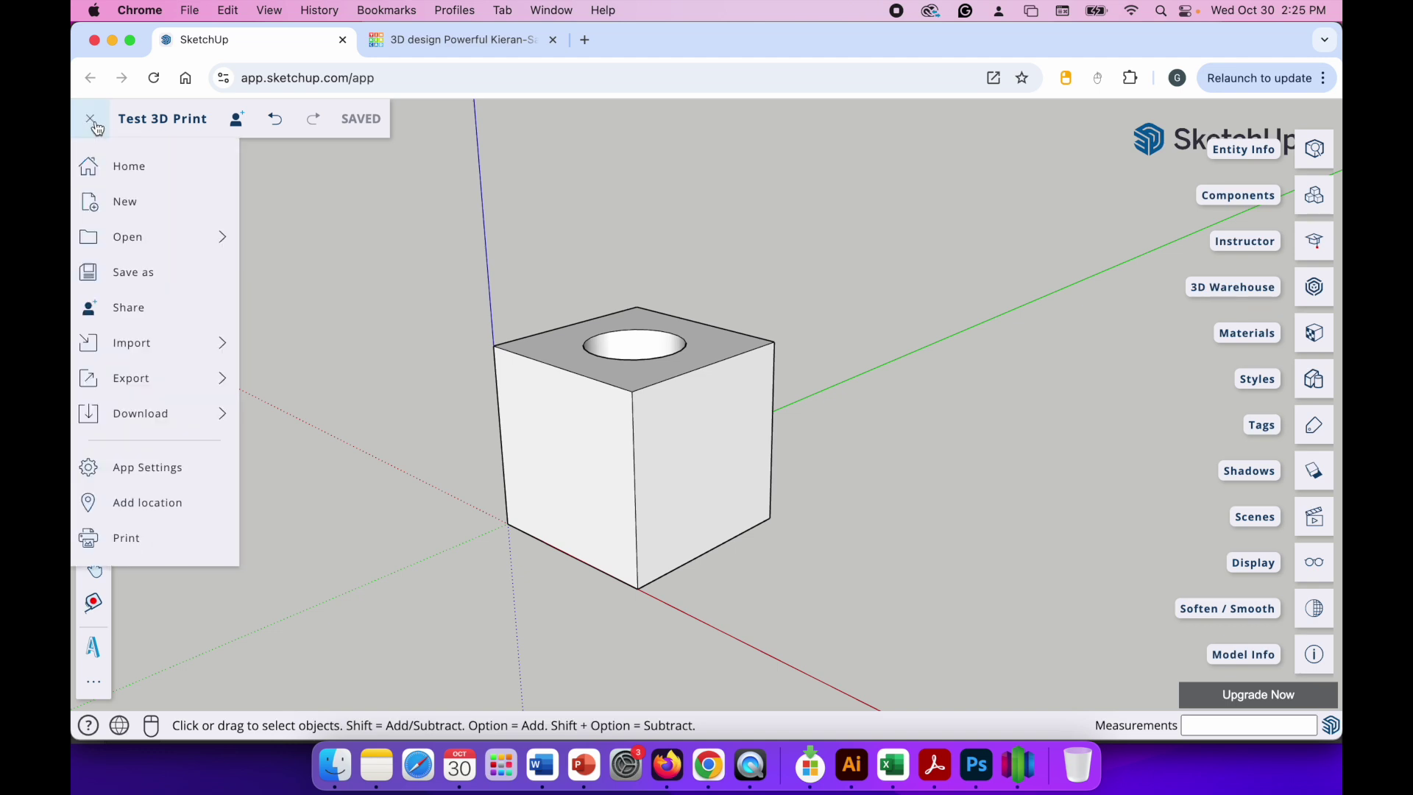
pyautogui.moveTo(152, 412)
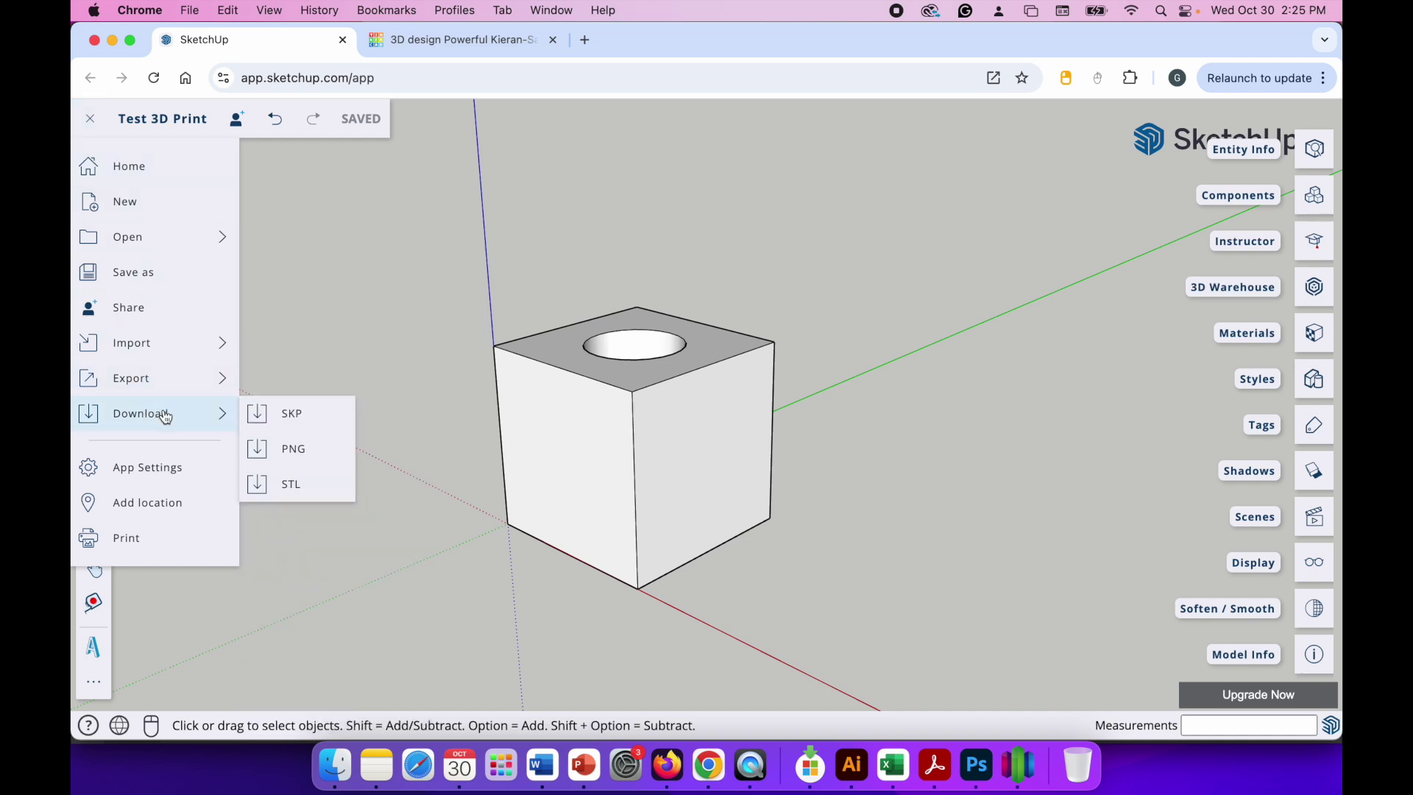
pyautogui.click(296, 493)
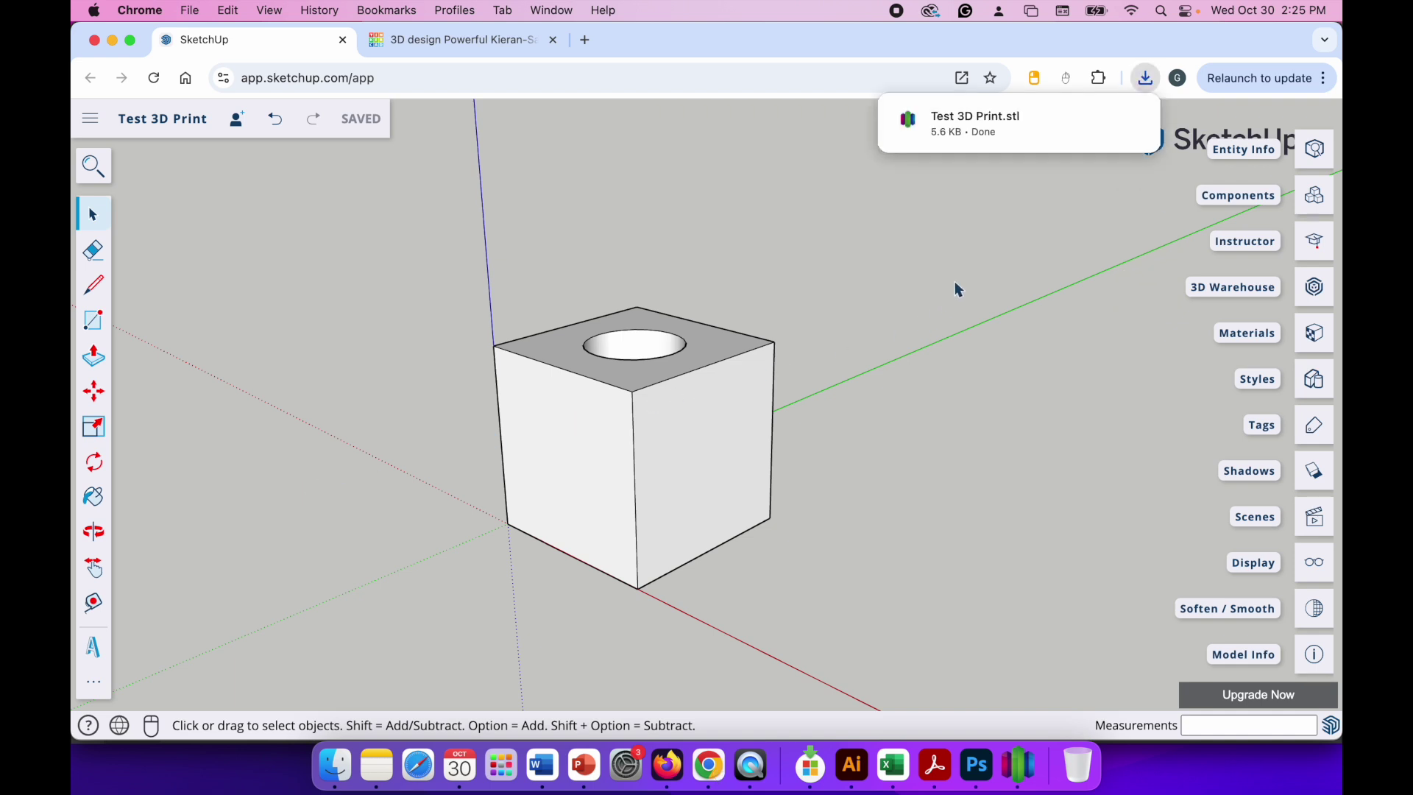
pyautogui.moveTo(948, 129)
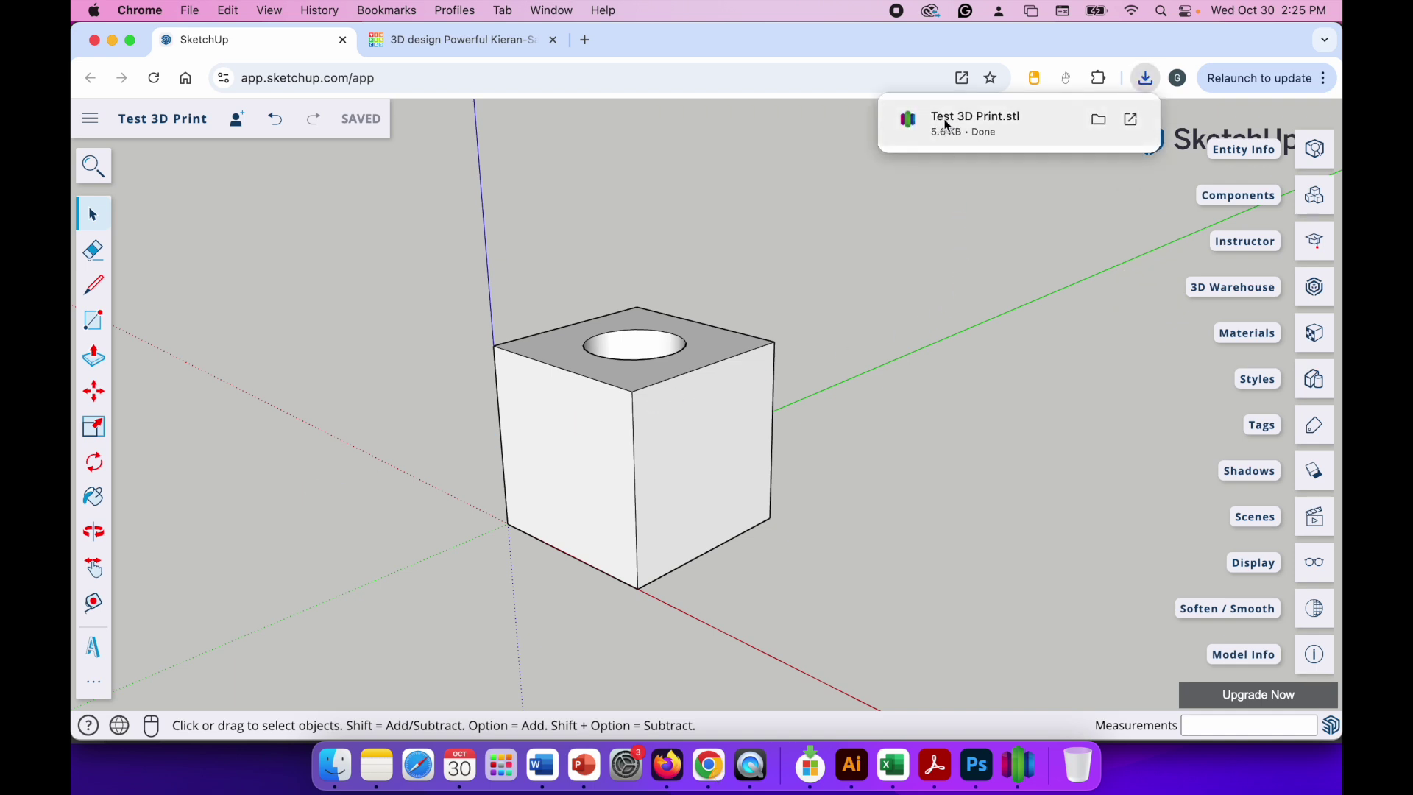
# Step: Reveal 'Test 3D Print.stl' in Downloads in Finder, then return to the Tinkercad design
pyautogui.click(1097, 119)
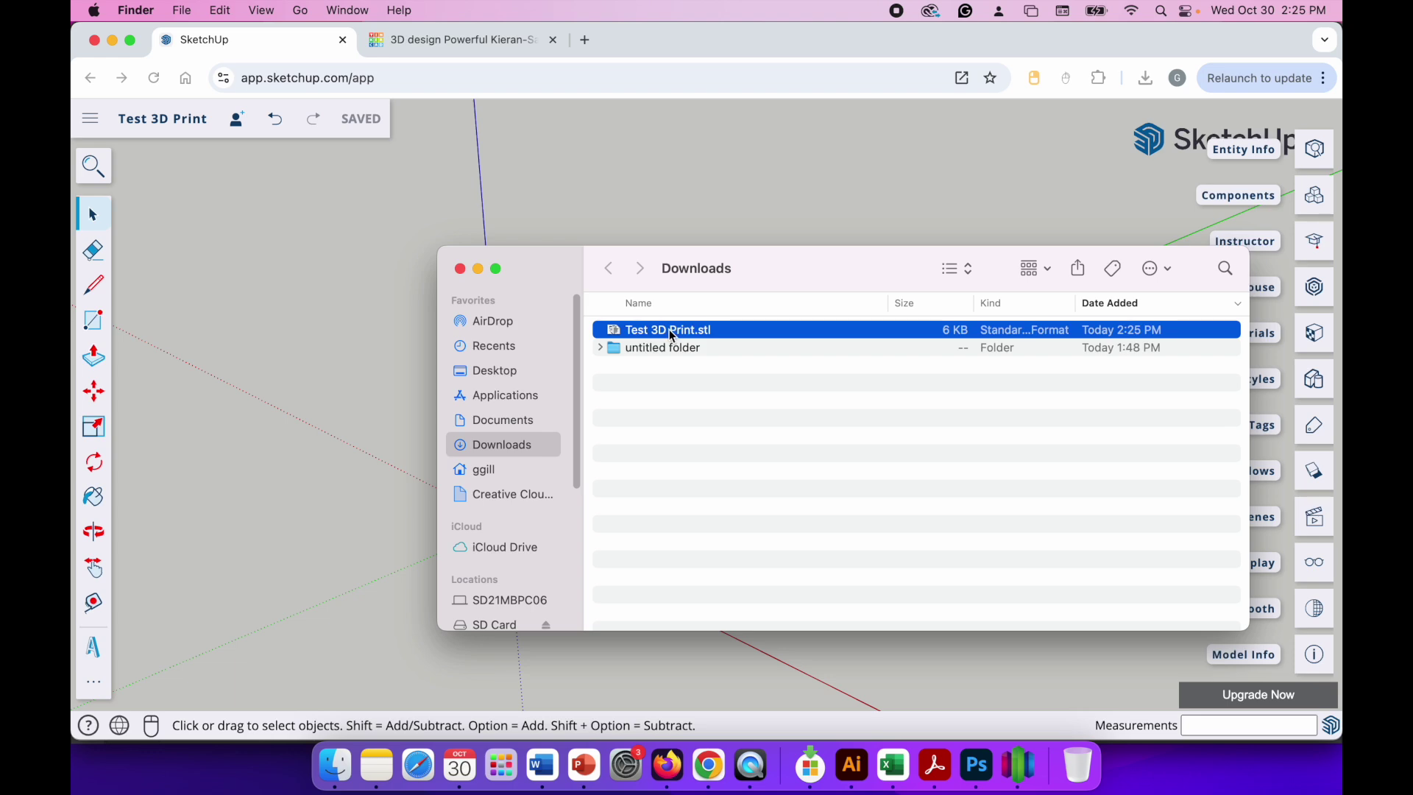
pyautogui.click(483, 38)
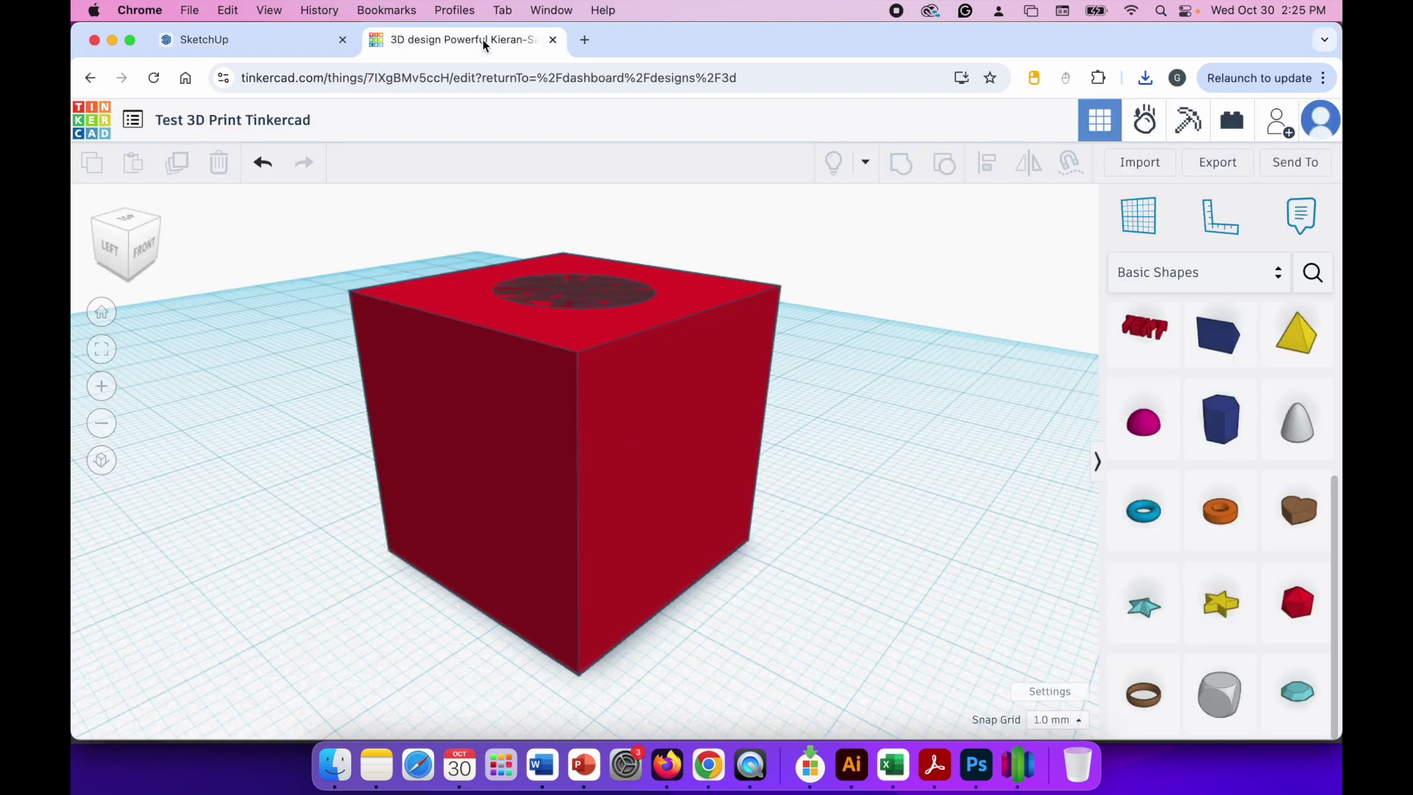
# Step: Export the Tinkercad cube as .STL for 3D print, saving 'Test 3D Print Tinkercad.stl' (13.4 KB)
pyautogui.click(1230, 168)
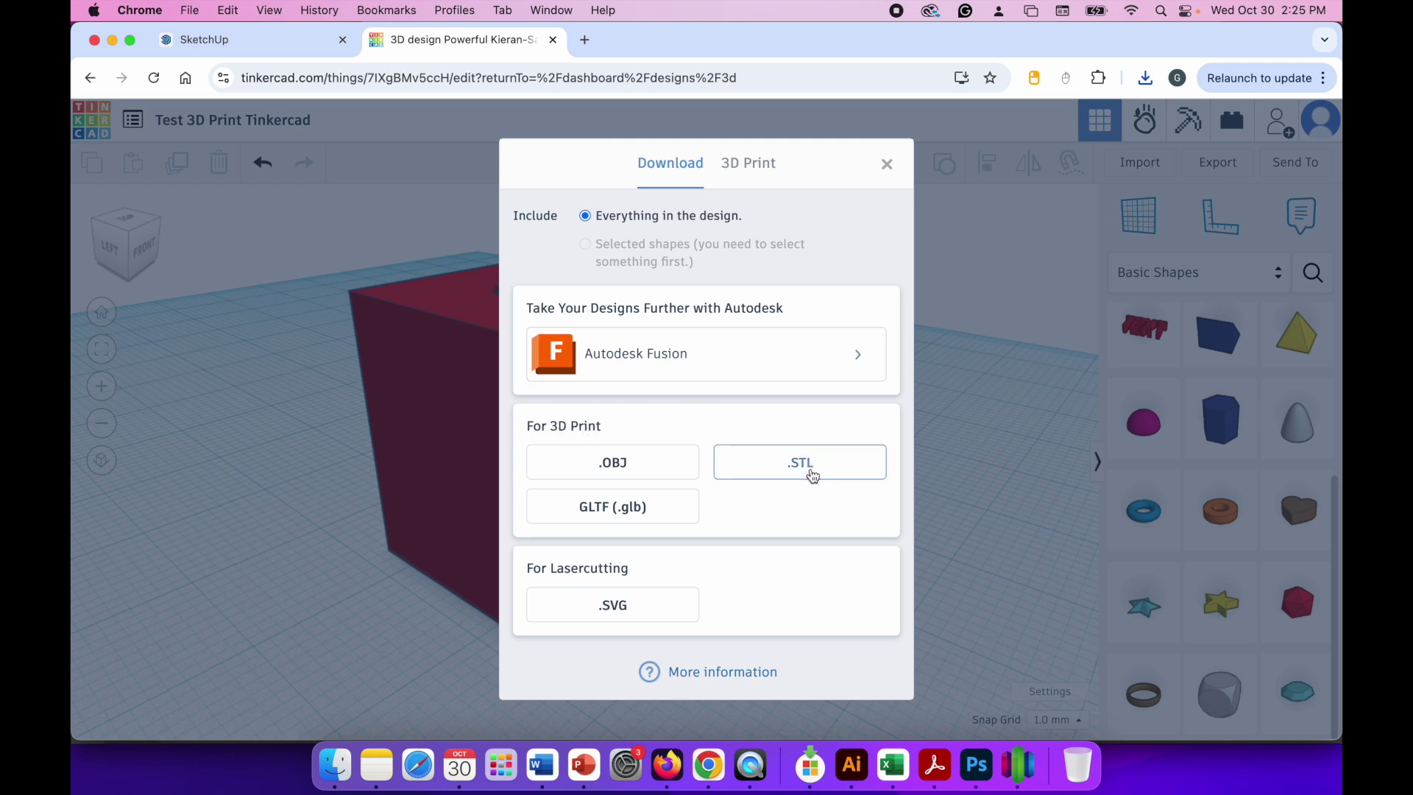
pyautogui.click(806, 469)
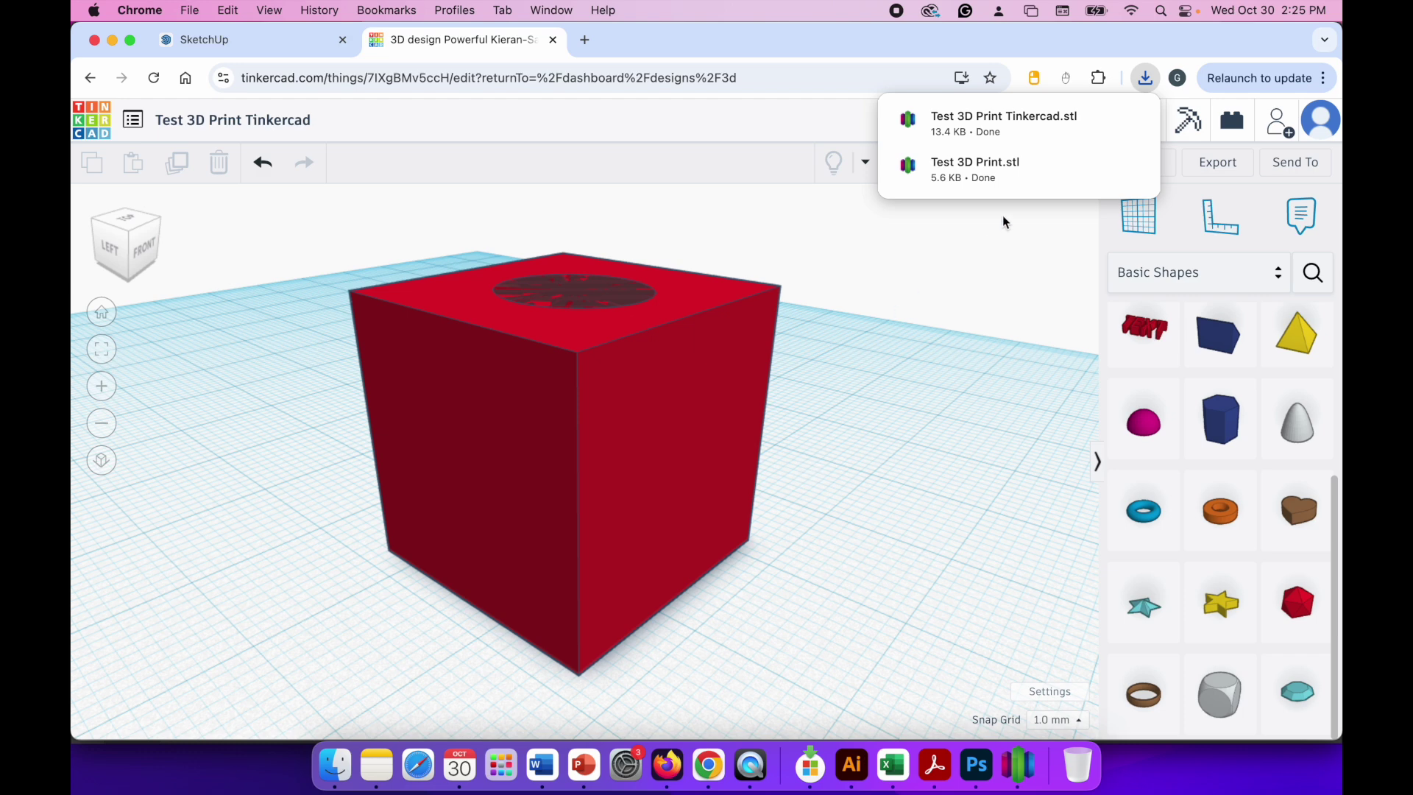
# Step: Check both STL files in Downloads, then bring up Simplify3D with its empty build plate
pyautogui.click(1103, 119)
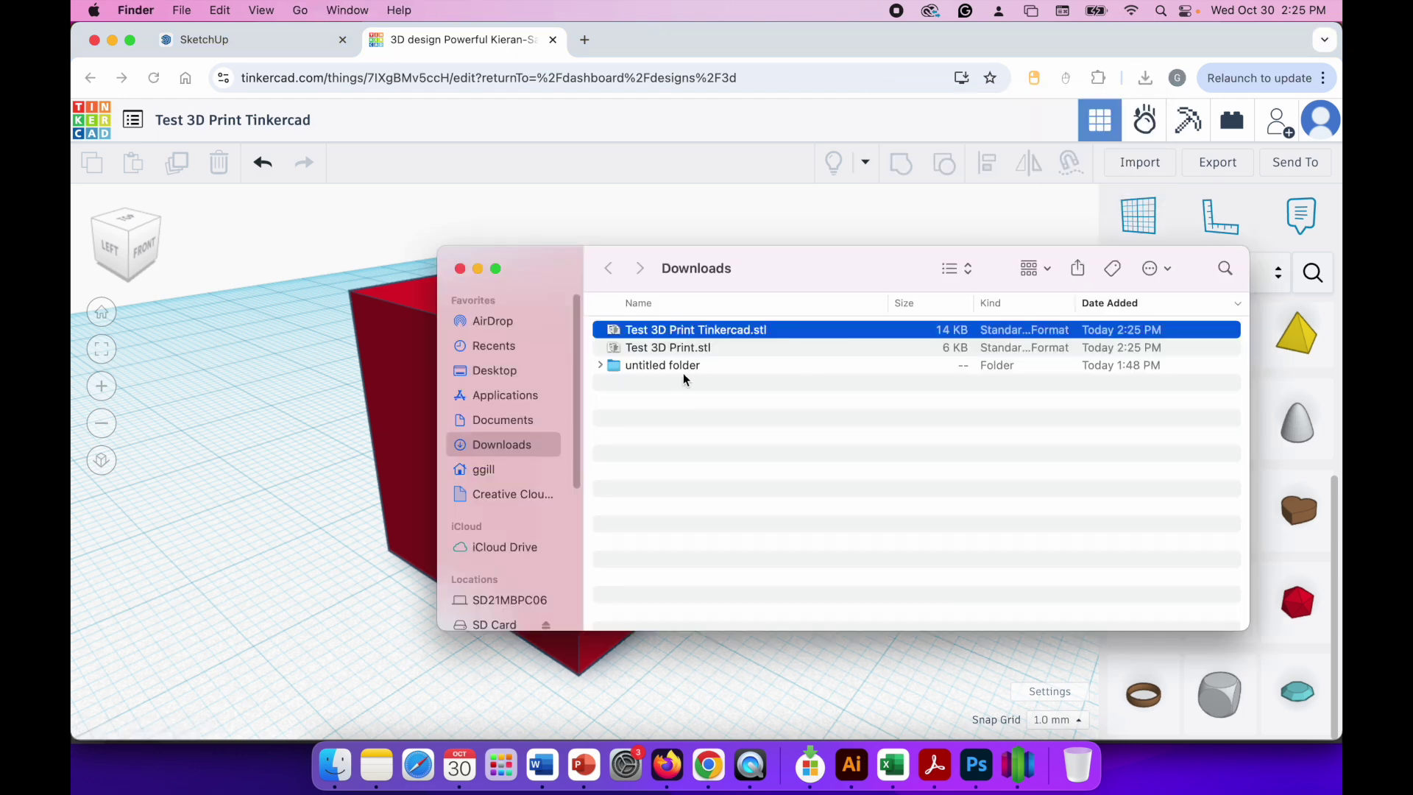
pyautogui.click(660, 348)
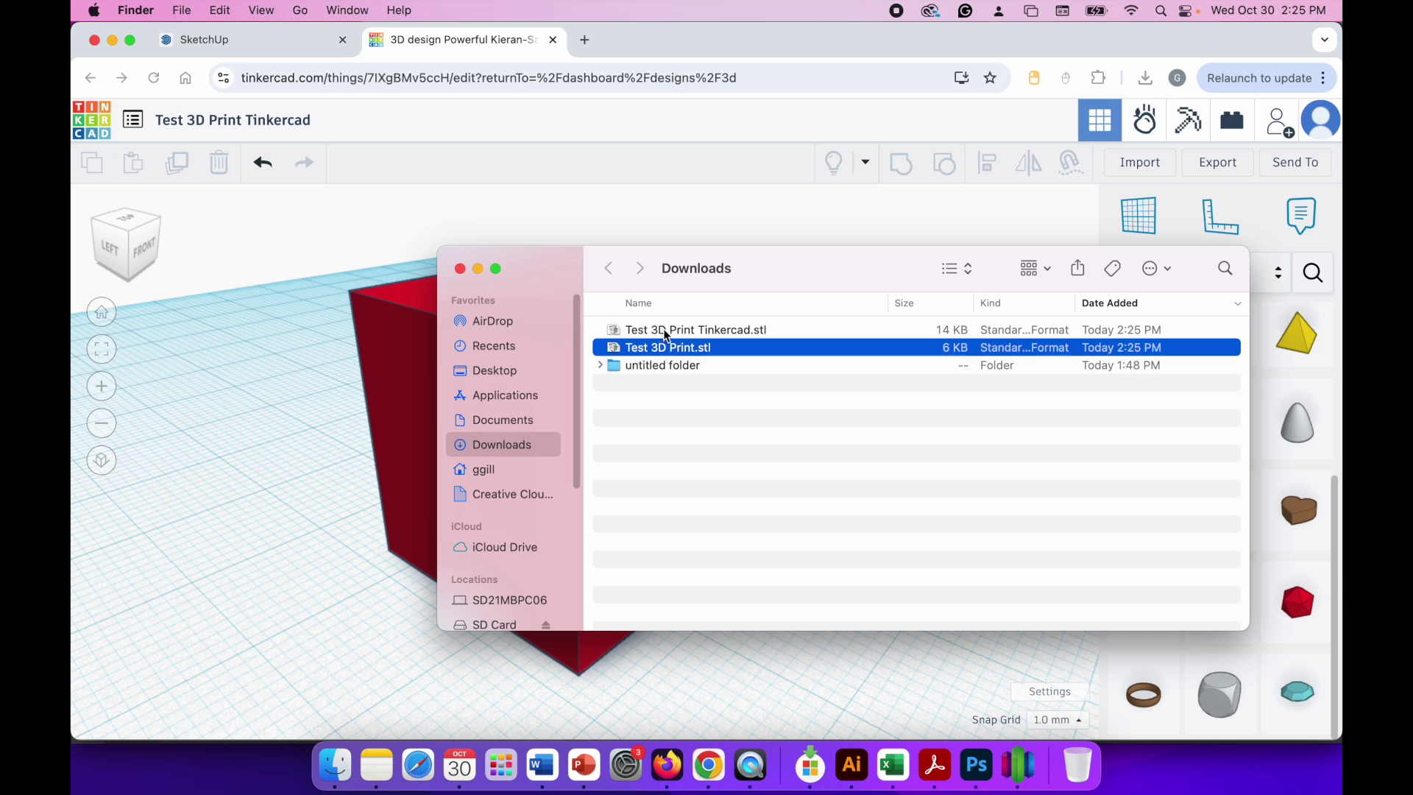
pyautogui.click(668, 331)
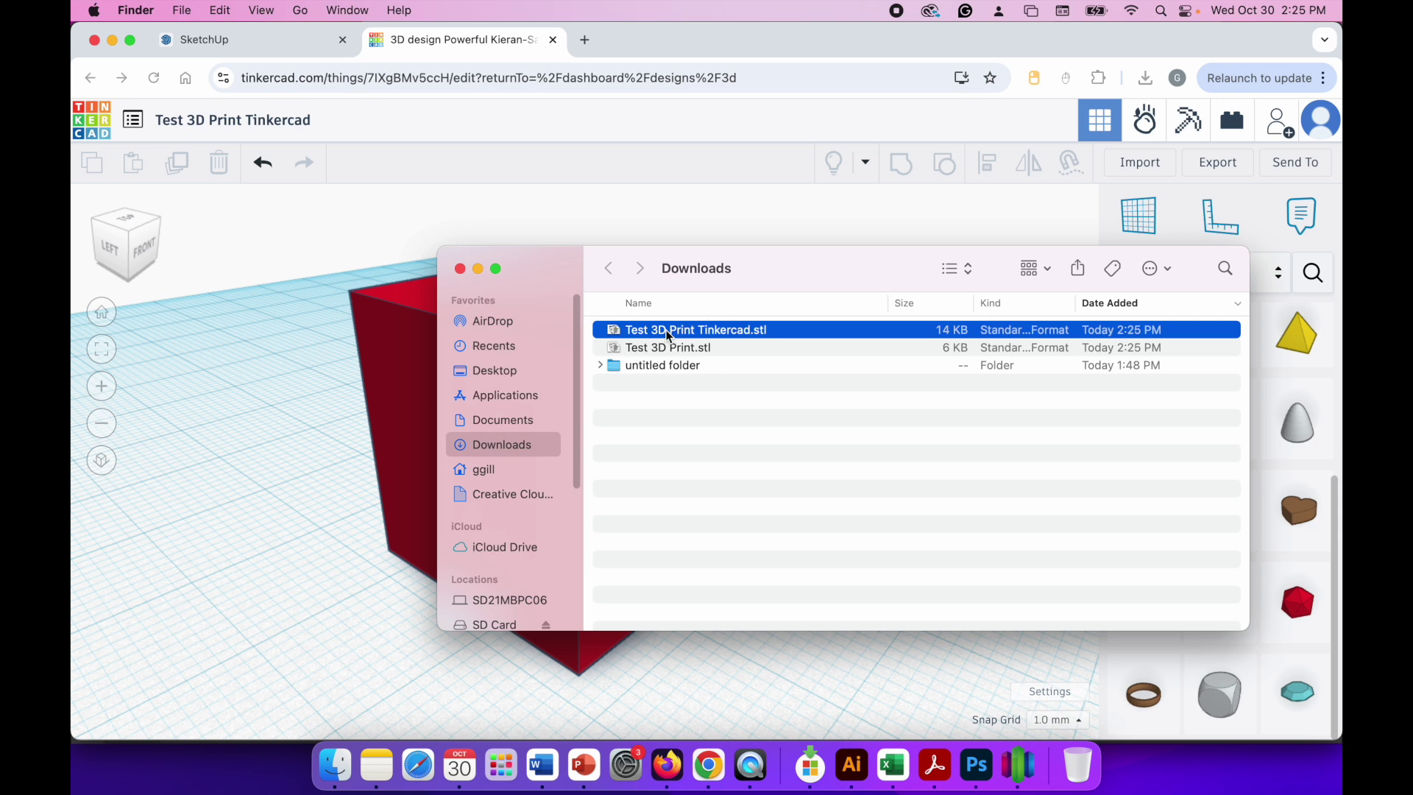
pyautogui.click(1023, 775)
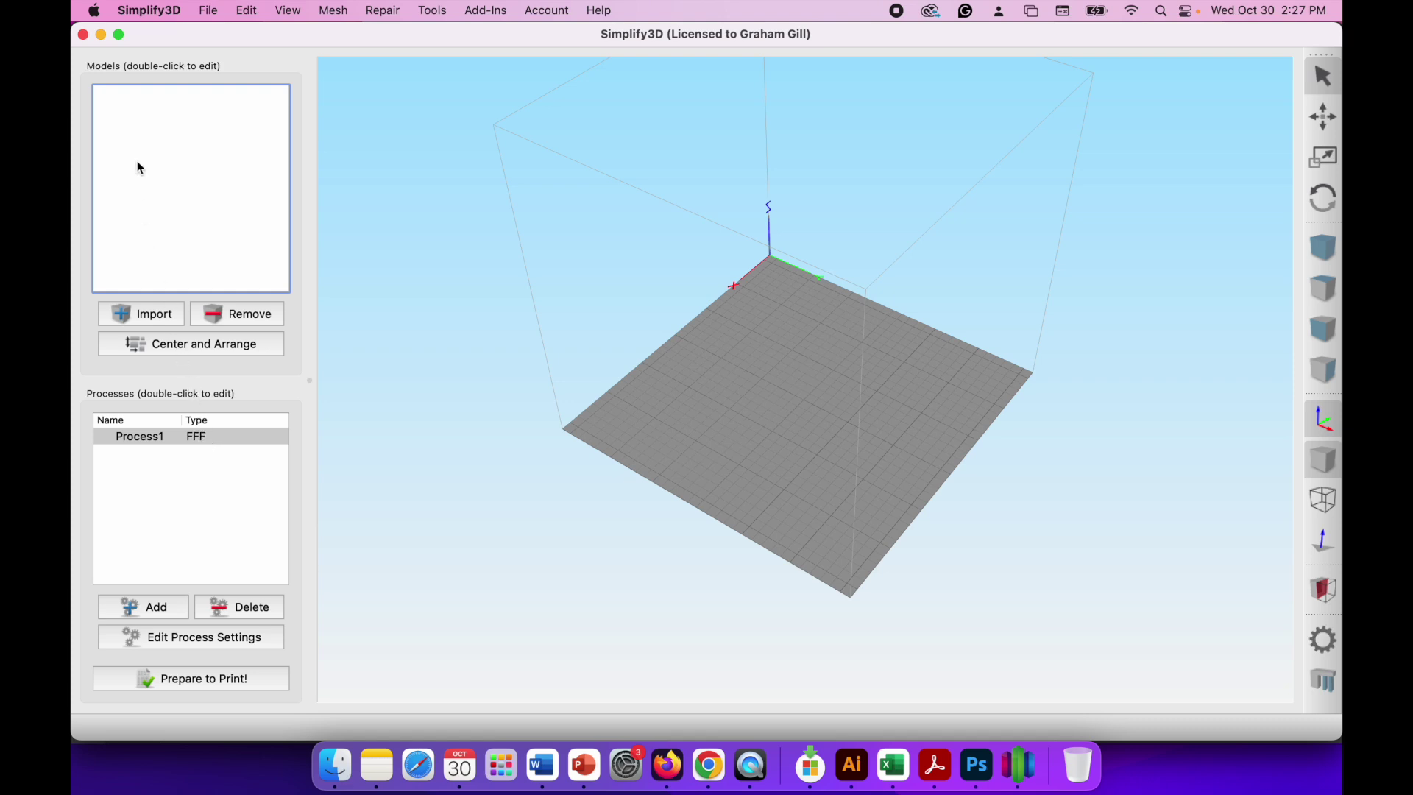
# Step: Import 'Test 3D Print.stl' from Downloads onto the Simplify3D build plate
pyautogui.click(145, 318)
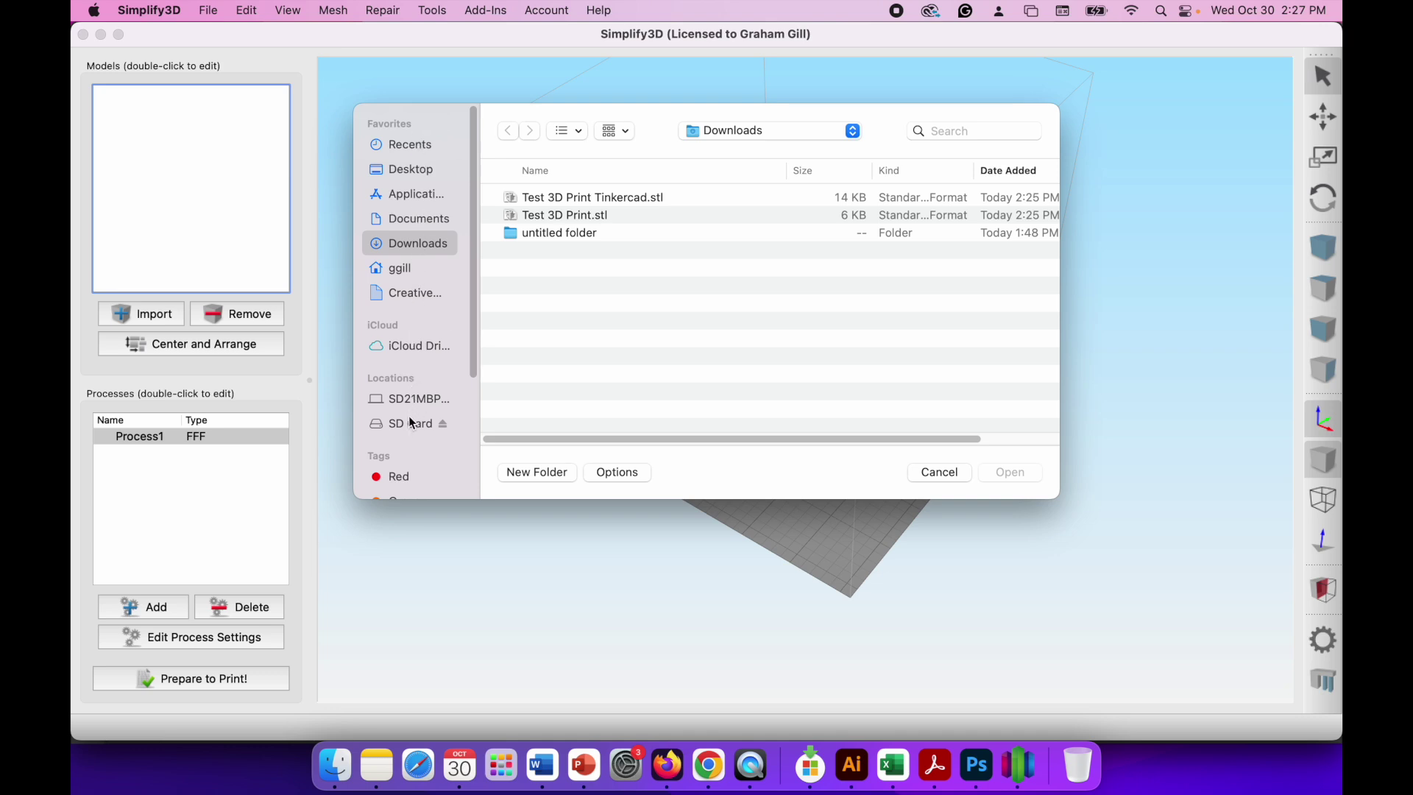
pyautogui.click(565, 217)
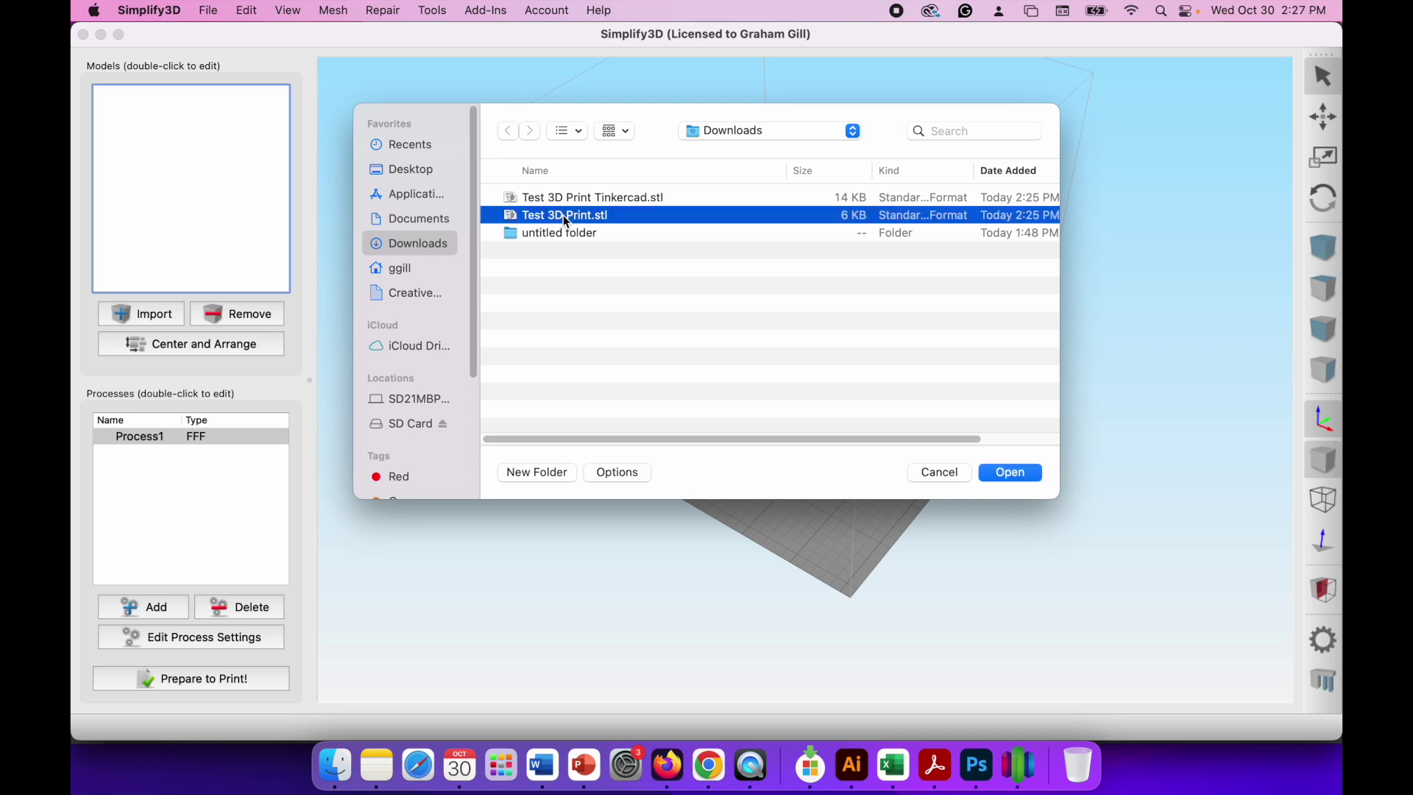
pyautogui.click(1013, 473)
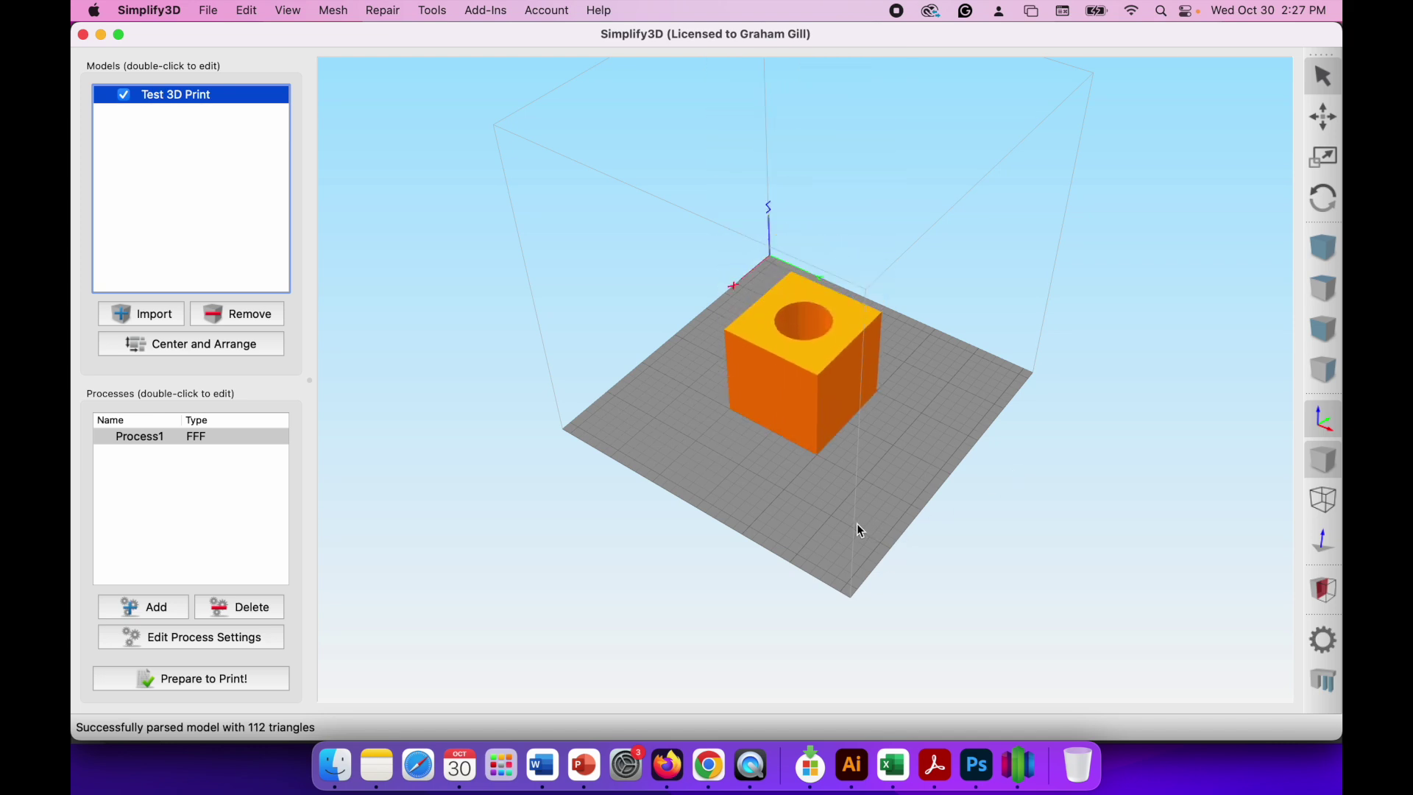
pyautogui.moveTo(857, 527); pyautogui.dragTo(836, 476)
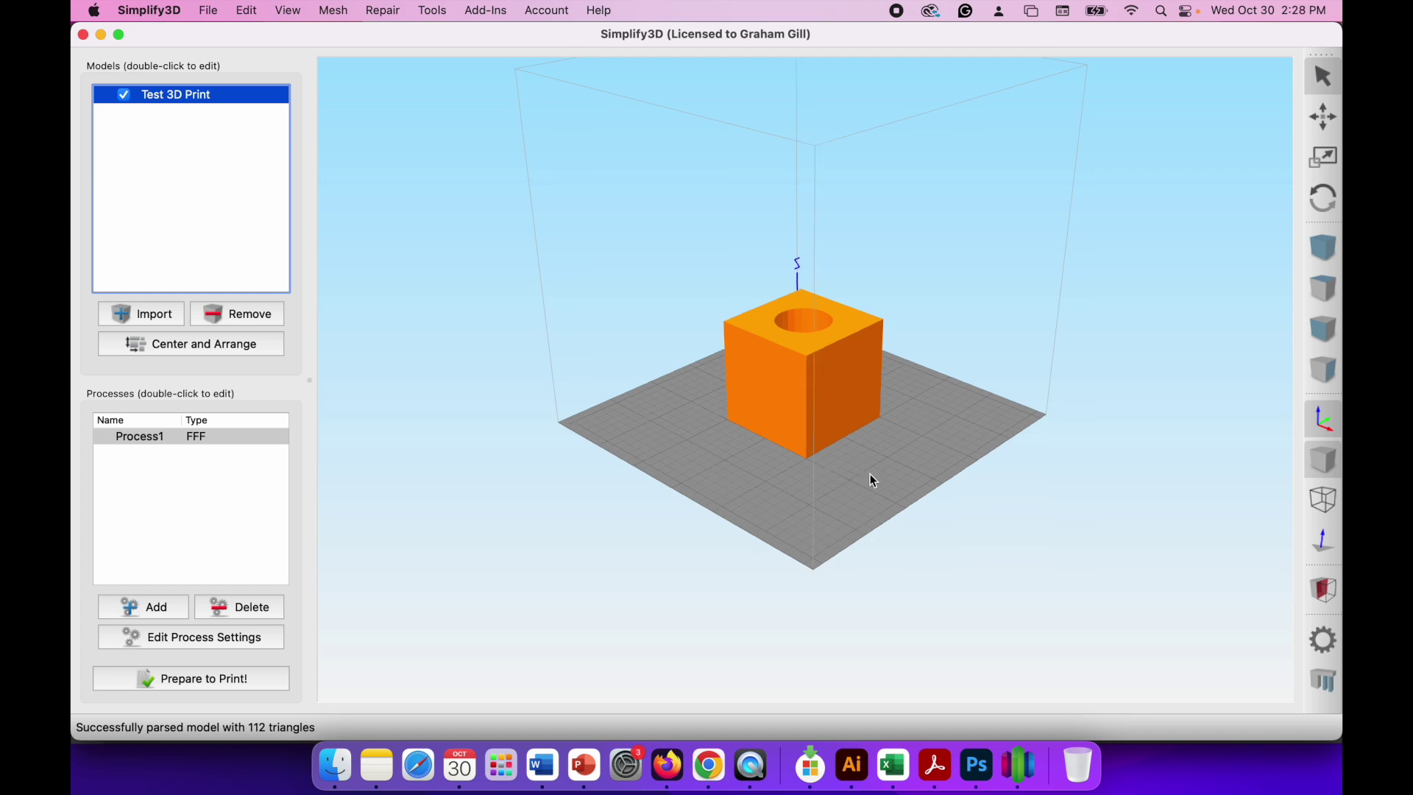
# Step: Pan the view across the build plate to inspect the orange cube
pyautogui.moveTo(869, 475)
pyautogui.mouseDown(button='right')
pyautogui.moveTo(643, 476)
pyautogui.moveTo(1147, 482)
pyautogui.moveTo(898, 487)
pyautogui.moveTo(731, 554)
pyautogui.moveTo(826, 420)
pyautogui.moveTo(822, 444)
pyautogui.moveTo(947, 581)
pyautogui.moveTo(955, 383)
pyautogui.moveTo(876, 518)
pyautogui.moveTo(893, 464)
pyautogui.mouseUp(button='right')
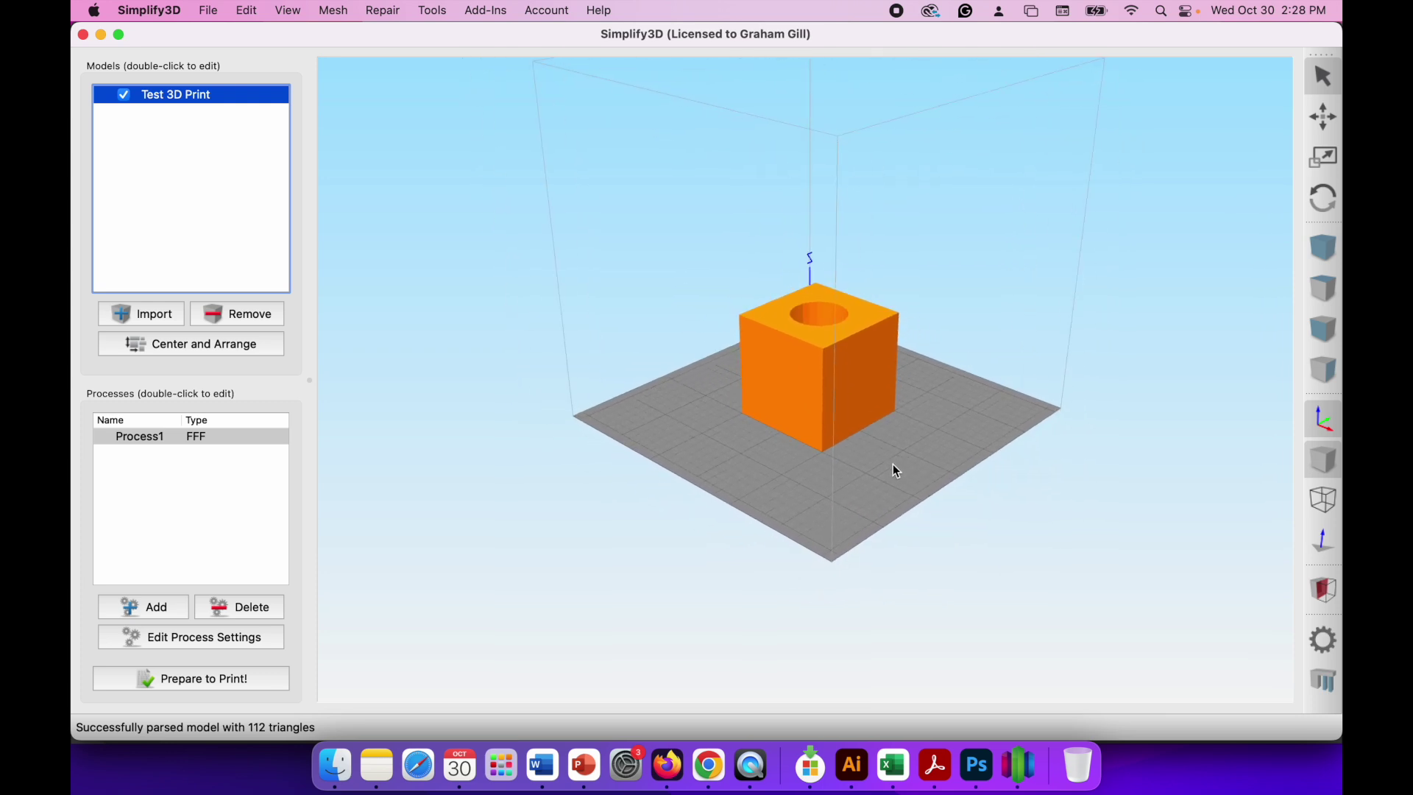
# Step: Scale the 'Test 3D Print' cube uniformly to 50%, making it 25 × 25 × 25 mm
pyautogui.doubleClick(801, 388)
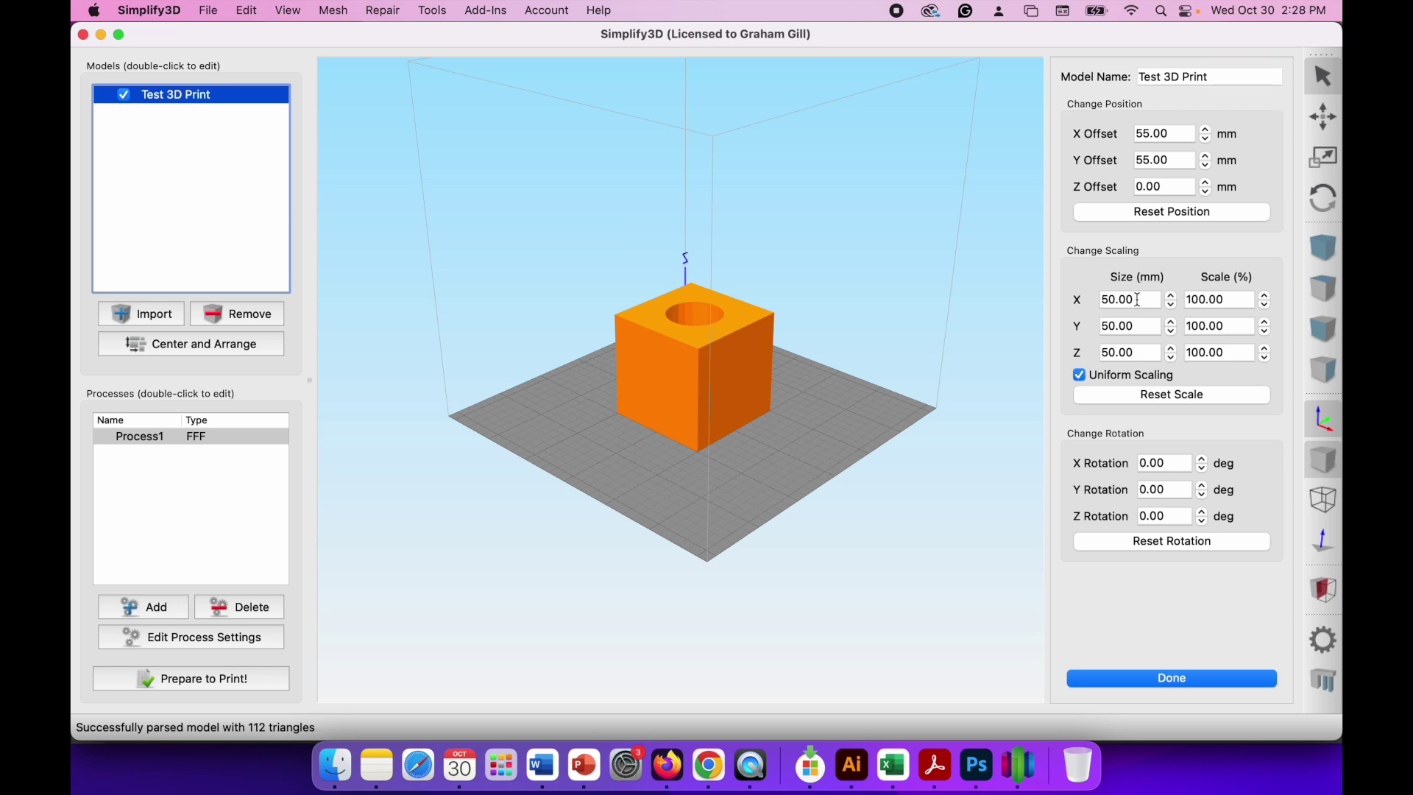
pyautogui.click(1172, 310)
pyautogui.click(1172, 302)
pyautogui.click(1172, 310)
pyautogui.click(1172, 301)
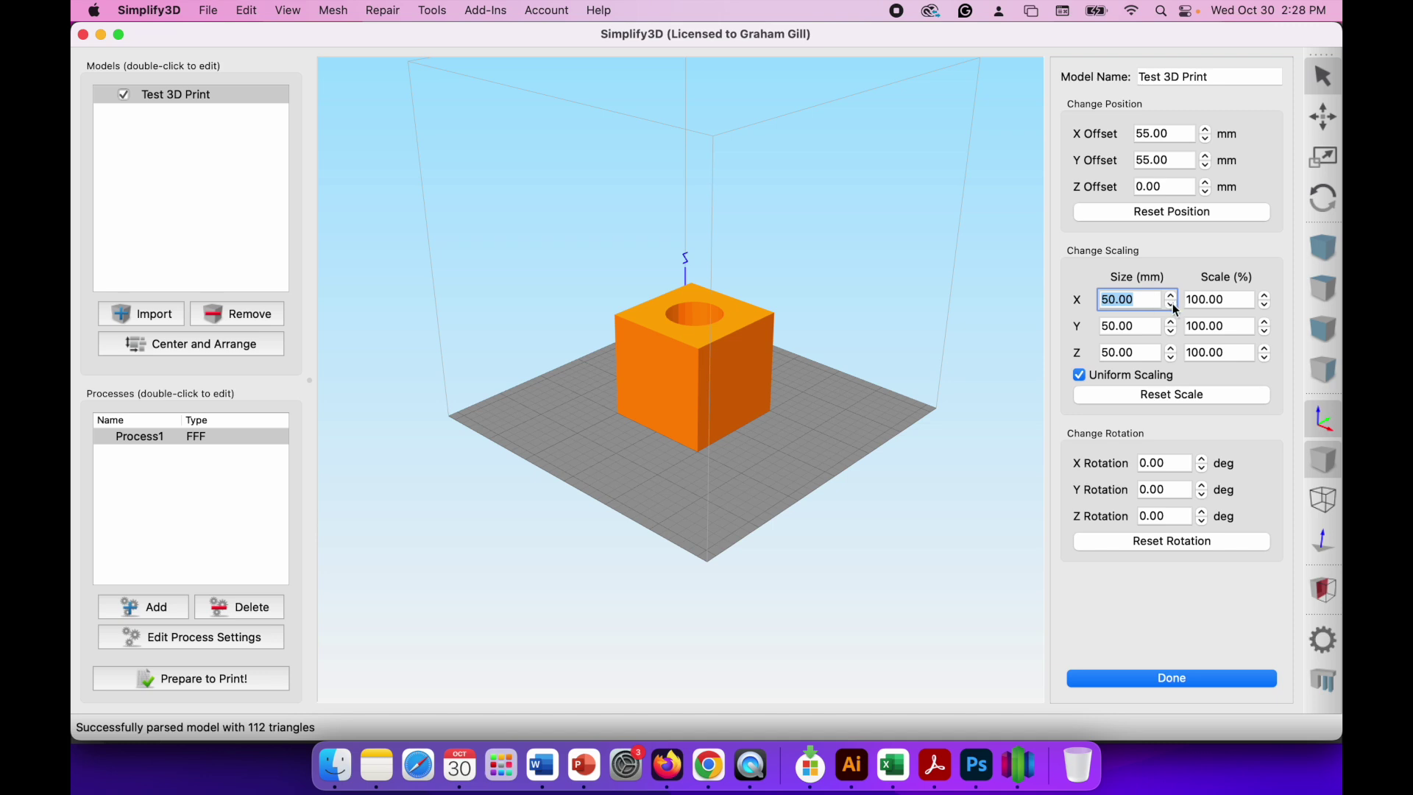
pyautogui.doubleClick(1229, 301)
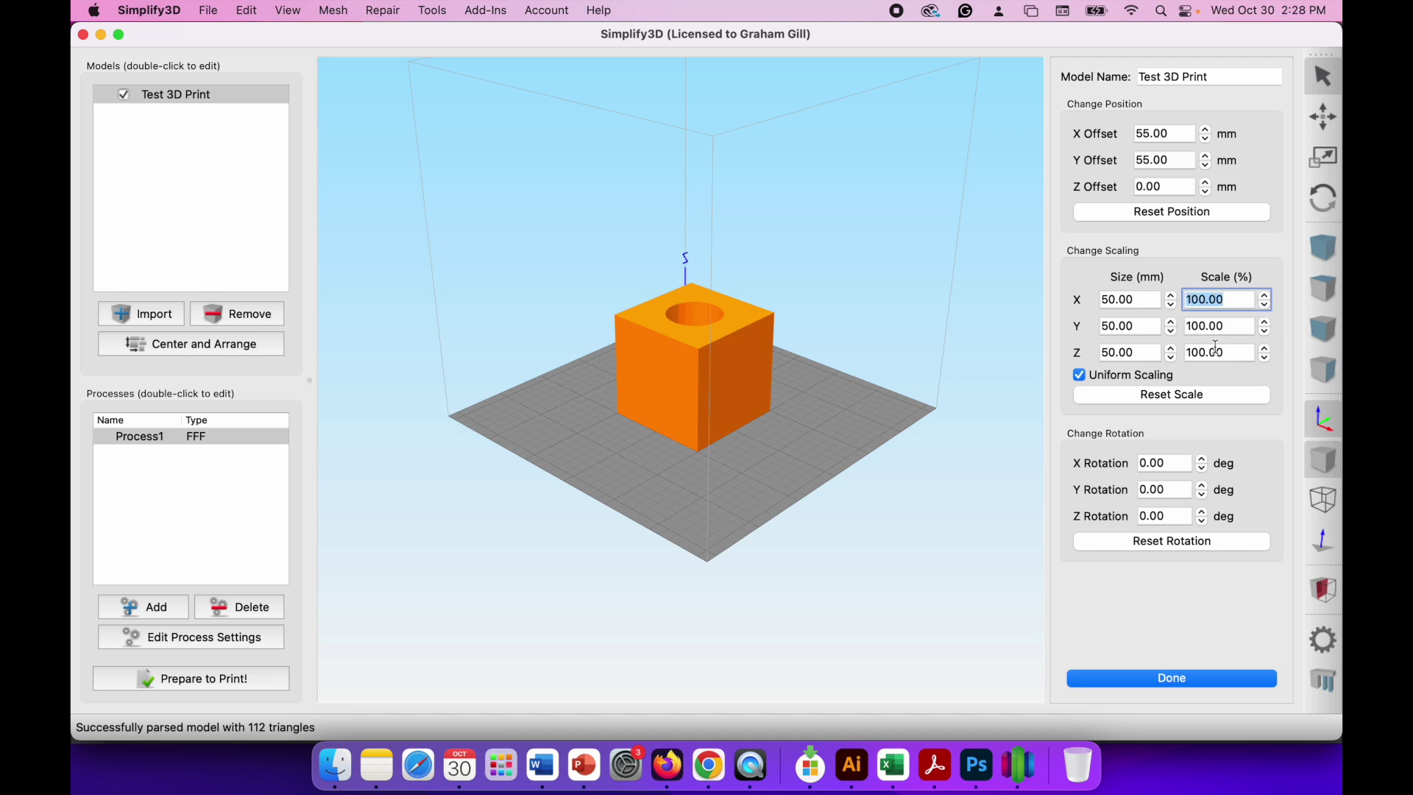
pyautogui.write('50')
pyautogui.press('Return')
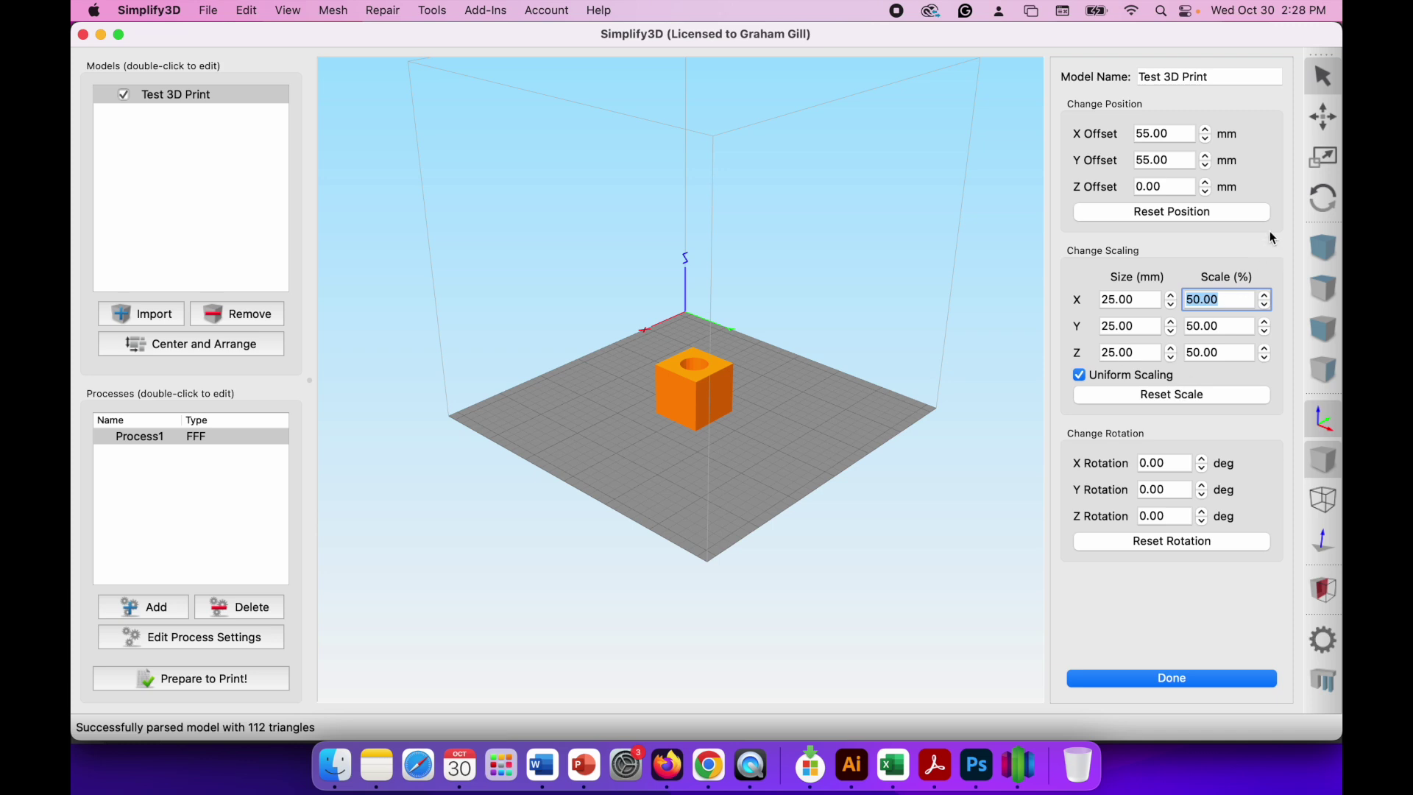
pyautogui.click(1325, 120)
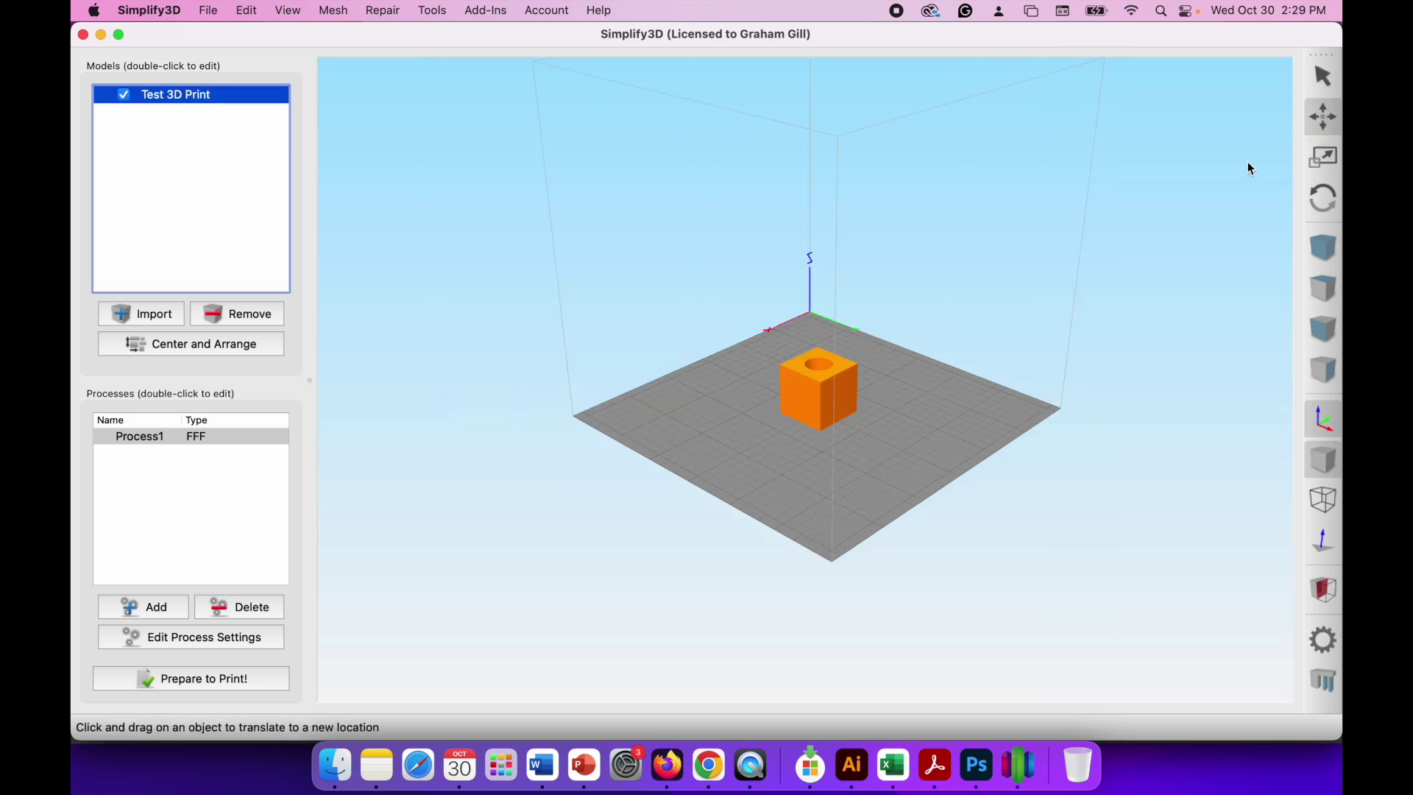
# Step: Drag the half-size cube toward the right corner of the build plate
pyautogui.moveTo(800, 388); pyautogui.dragTo(918, 389)
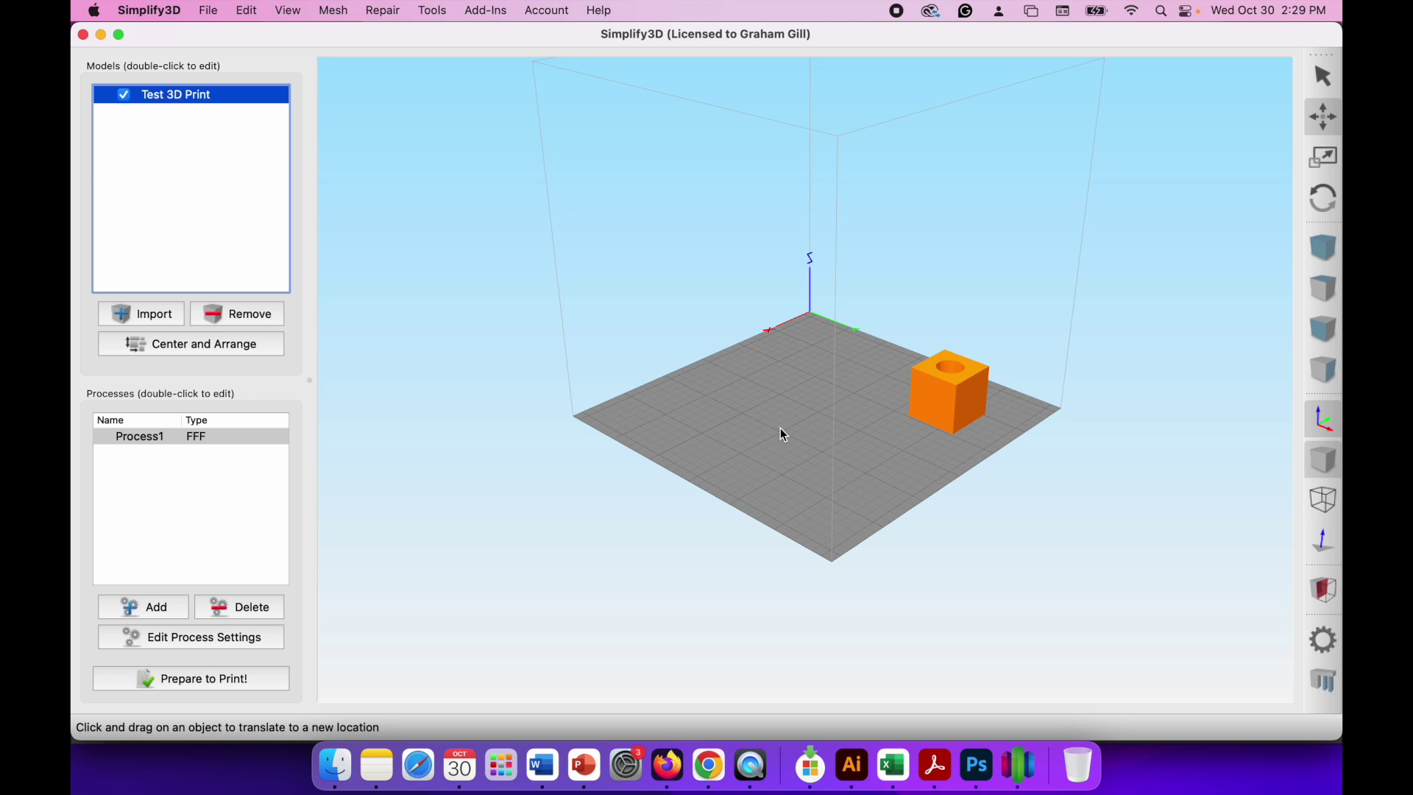
# Step: Import Test 3D Print Tinkercad.stl from Downloads and open its settings, showing a 20 mm cube at 100%
pyautogui.click(162, 322)
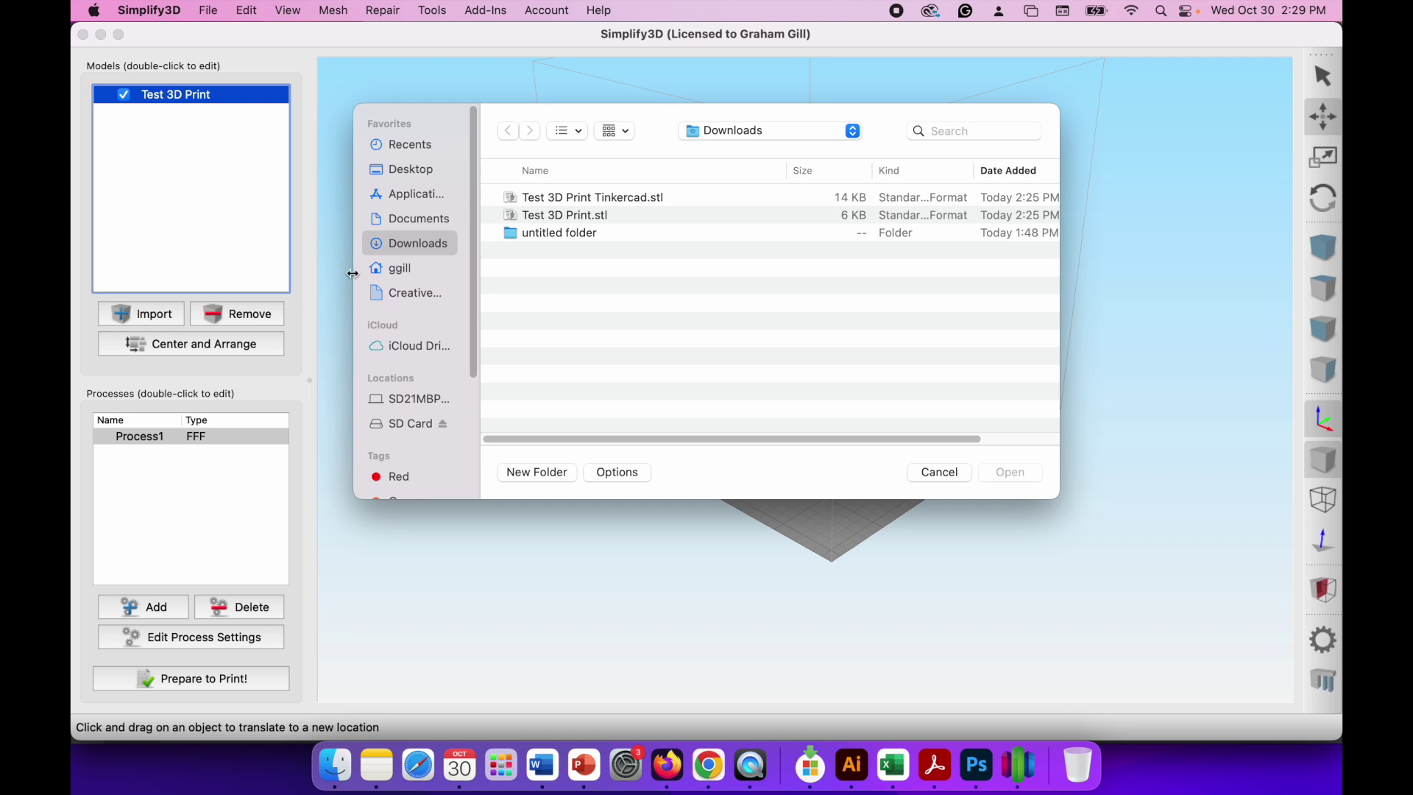
pyautogui.click(577, 197)
pyautogui.click(1008, 475)
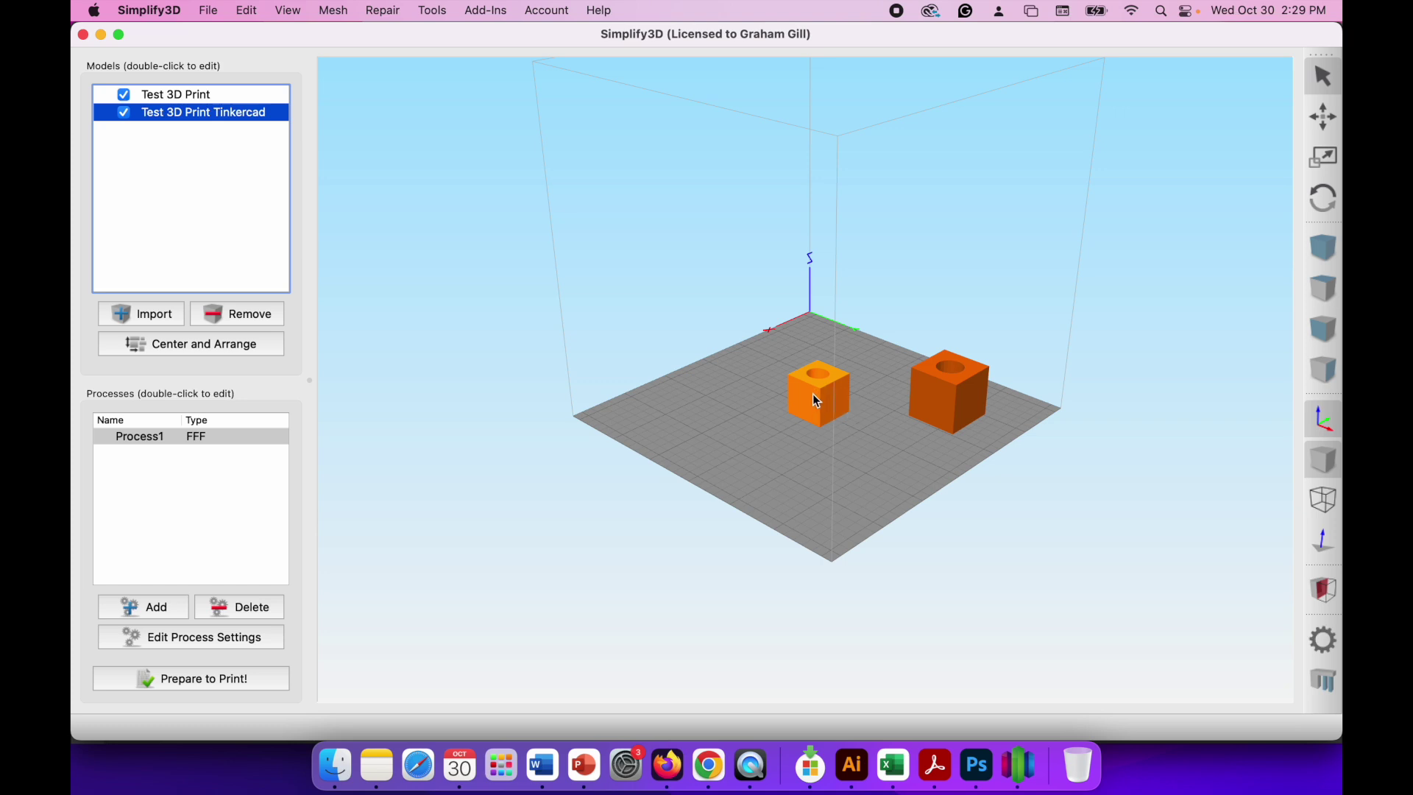
pyautogui.doubleClick(813, 404)
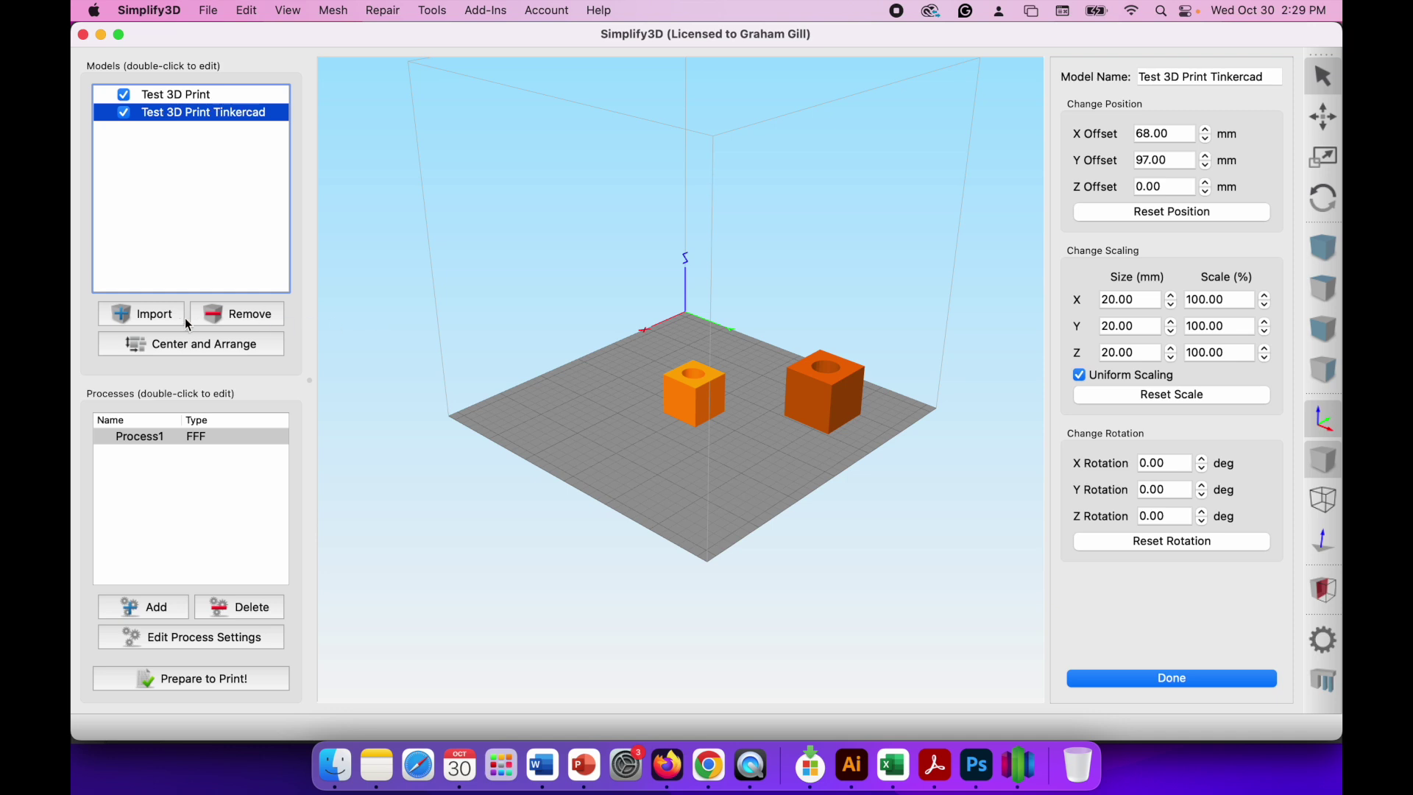
# Step: Import Test 3D Print.stl from Downloads again as the third model, Test 3D Print(2)
pyautogui.click(155, 317)
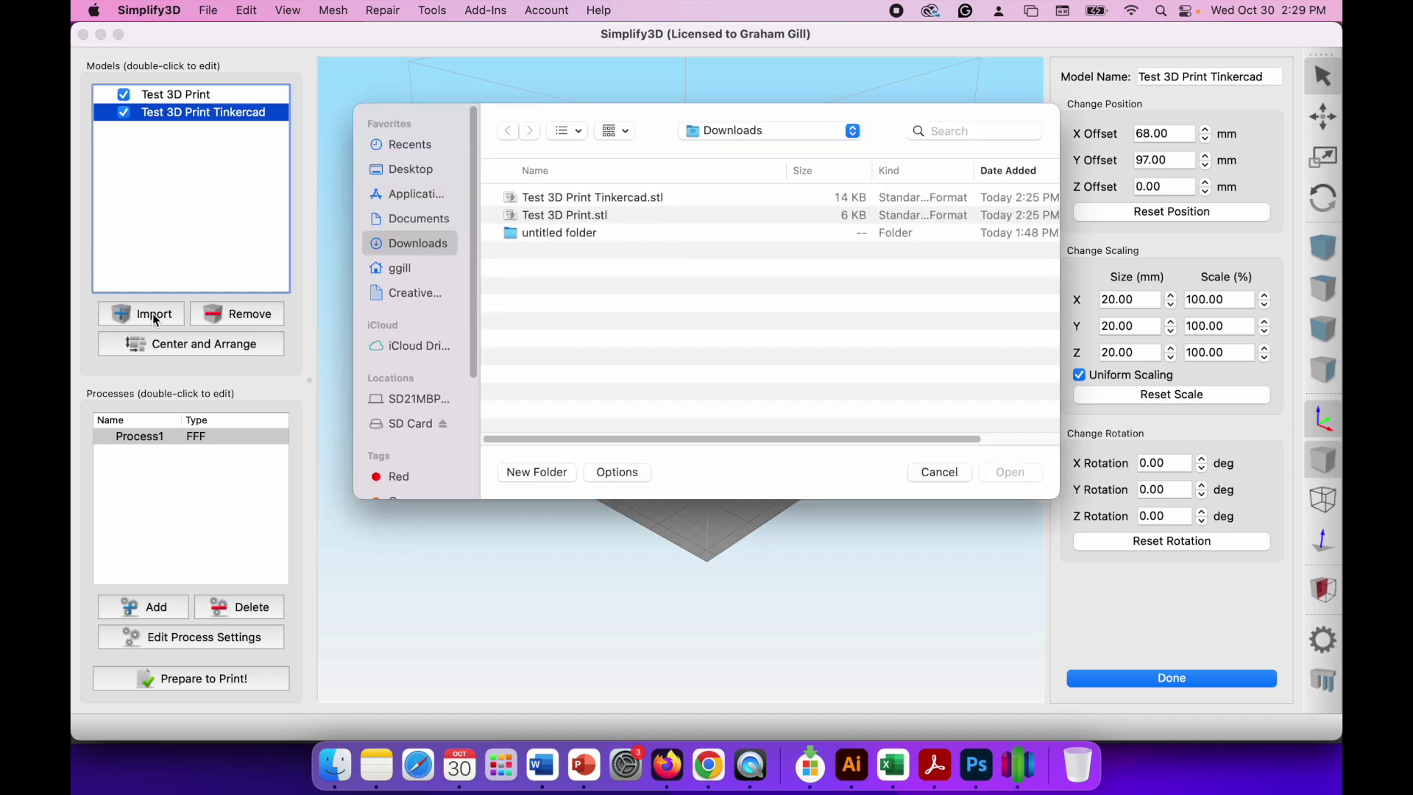
pyautogui.click(559, 217)
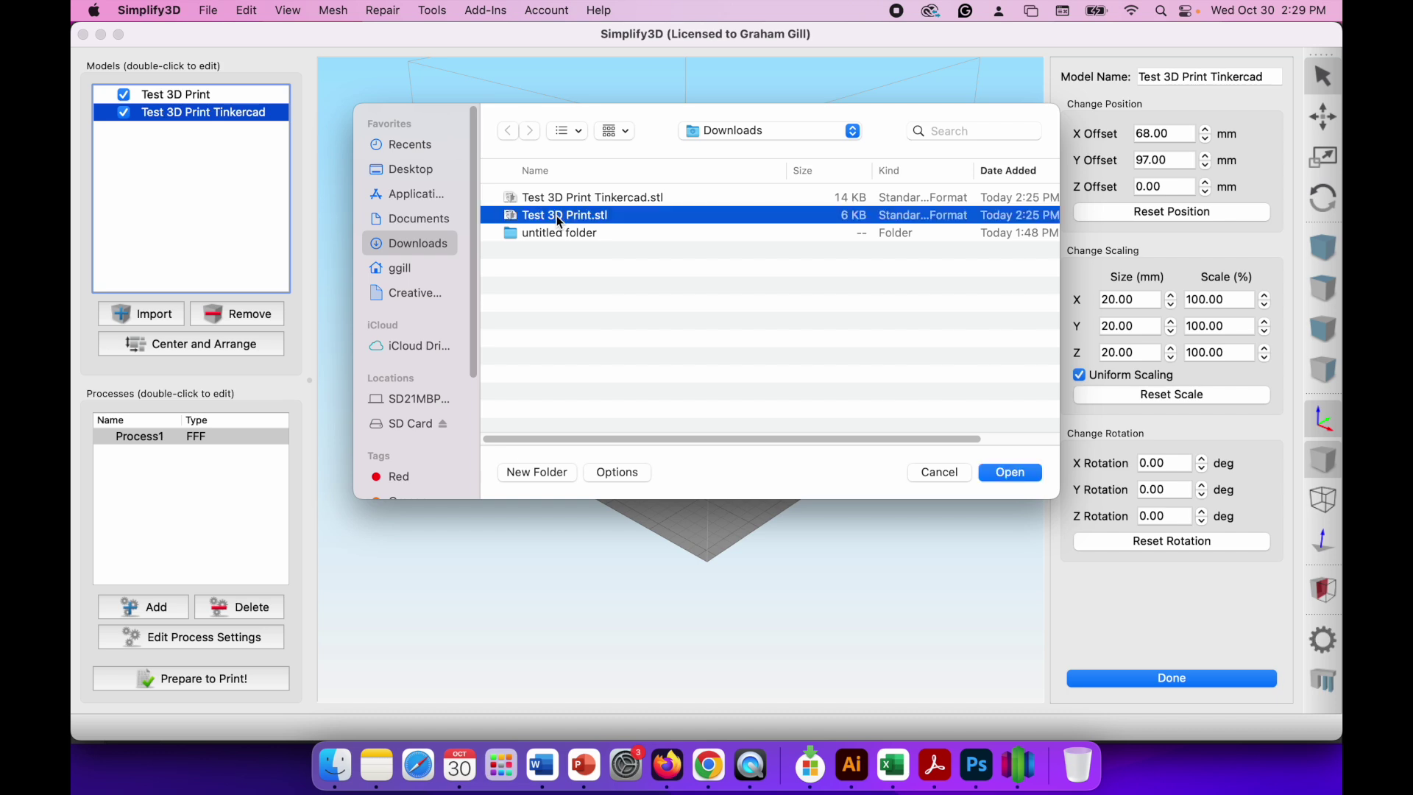
pyautogui.click(1012, 473)
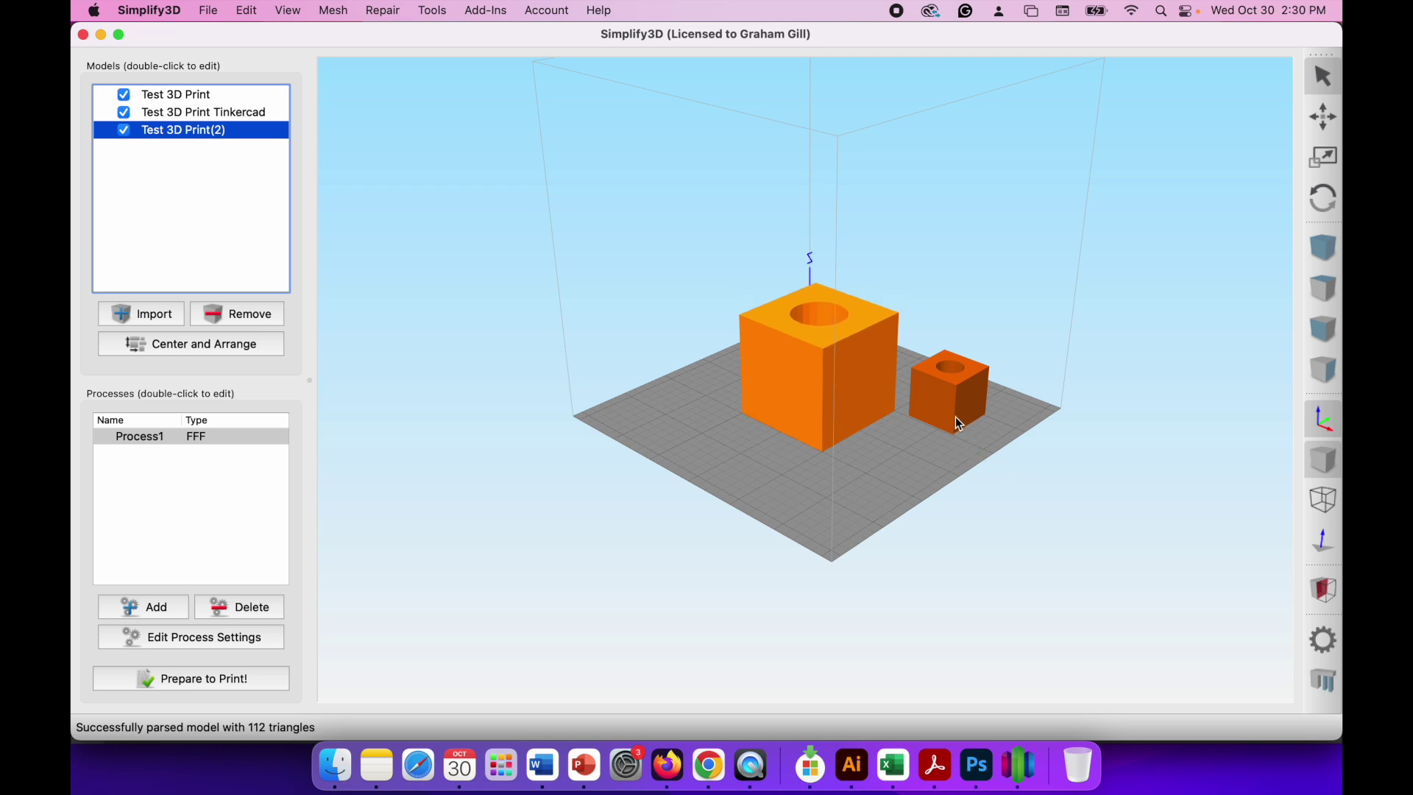
# Step: Move the full-size Test 3D Print(2) cube to the plate's front-left, clear of the small cubes
pyautogui.moveTo(988, 420); pyautogui.dragTo(919, 406)
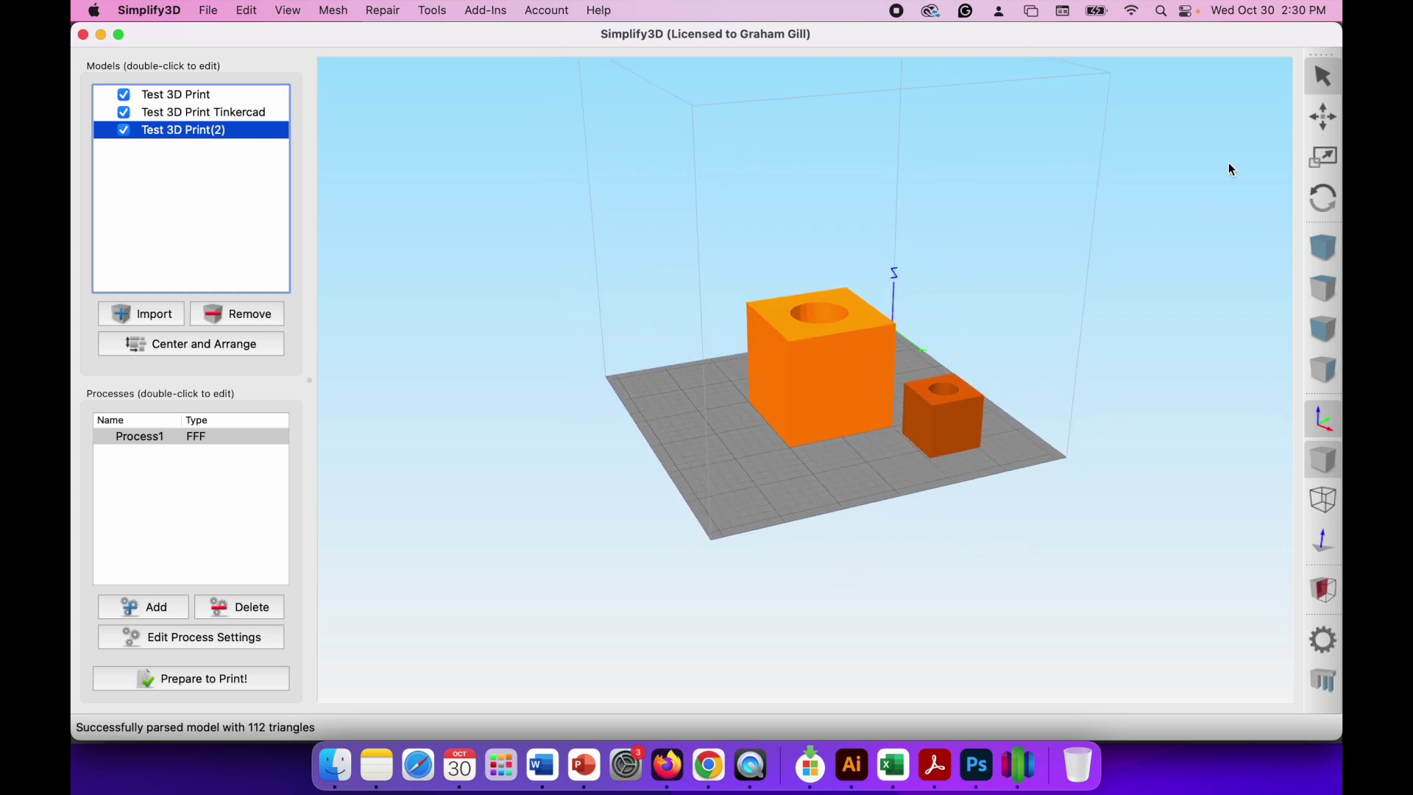
pyautogui.click(1326, 120)
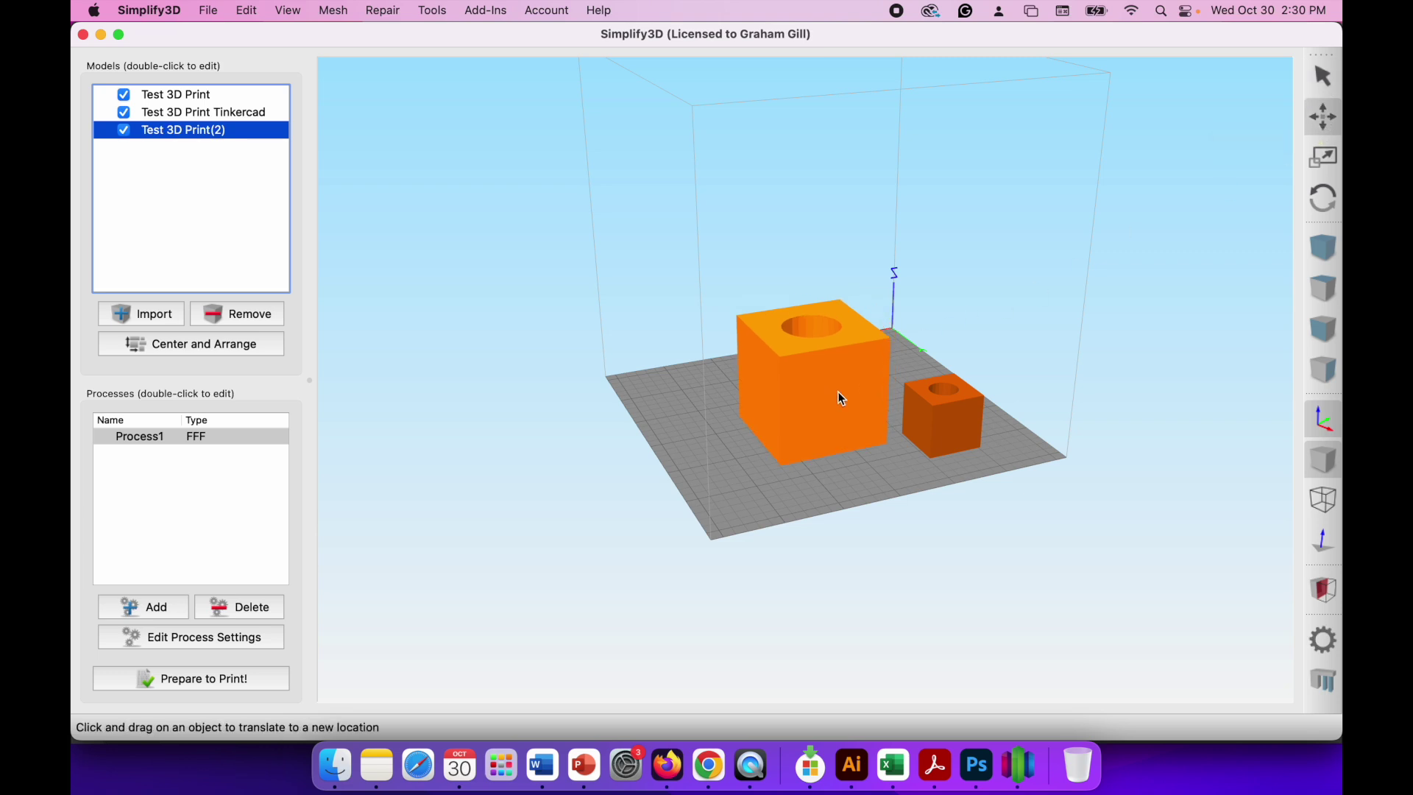
pyautogui.moveTo(838, 392); pyautogui.dragTo(773, 391)
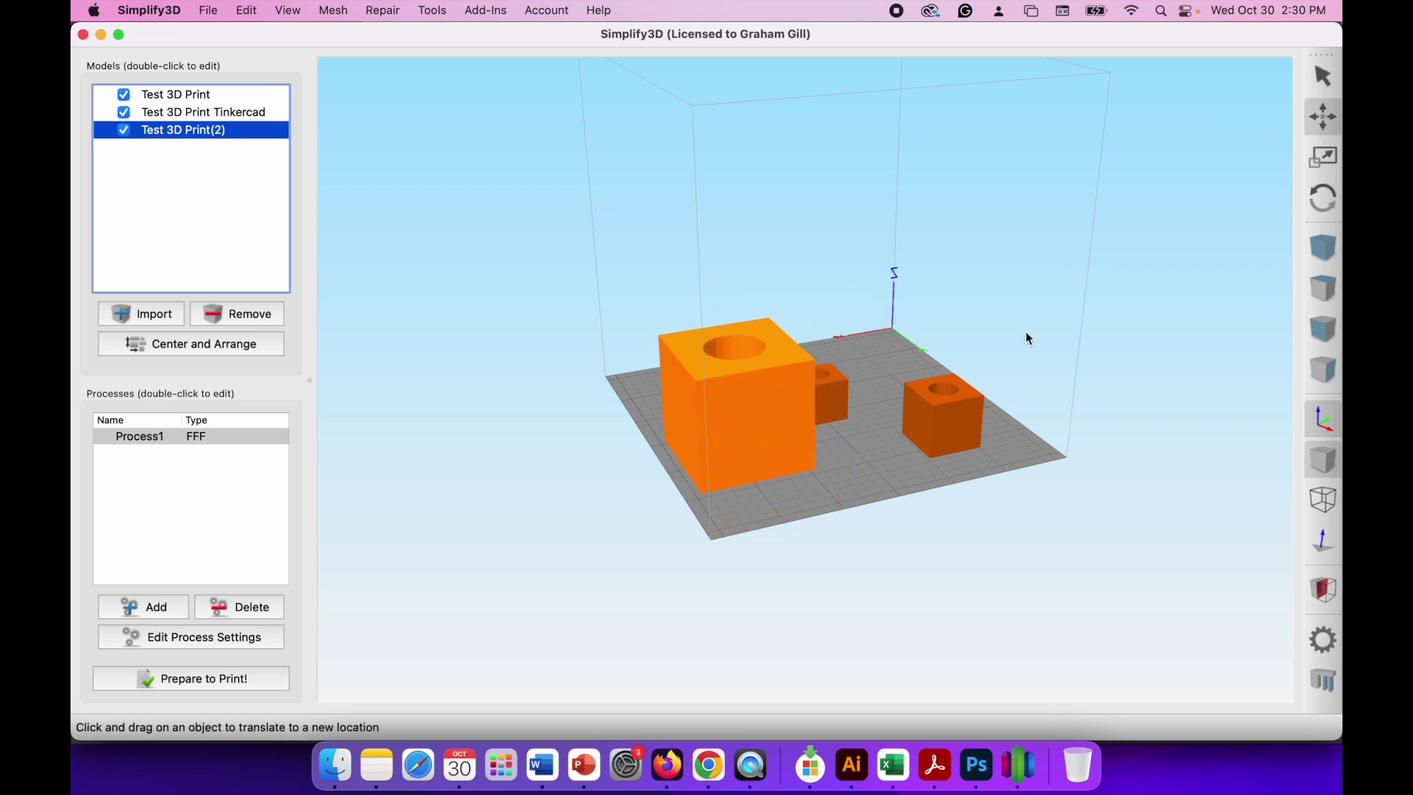
pyautogui.moveTo(1031, 332); pyautogui.dragTo(956, 382)
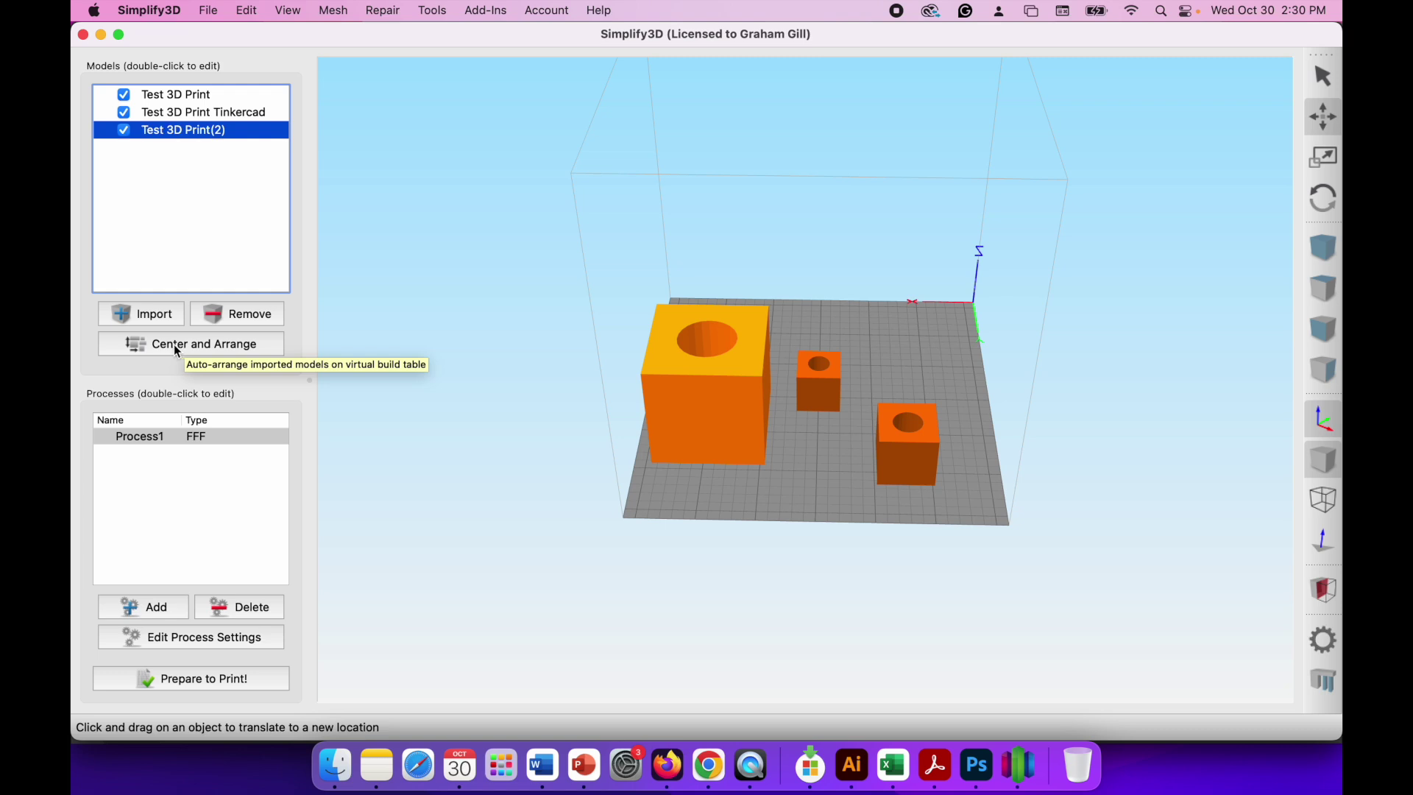
# Step: Use Center and Arrange to group all three cubes compactly in the middle of the plate
pyautogui.click(177, 350)
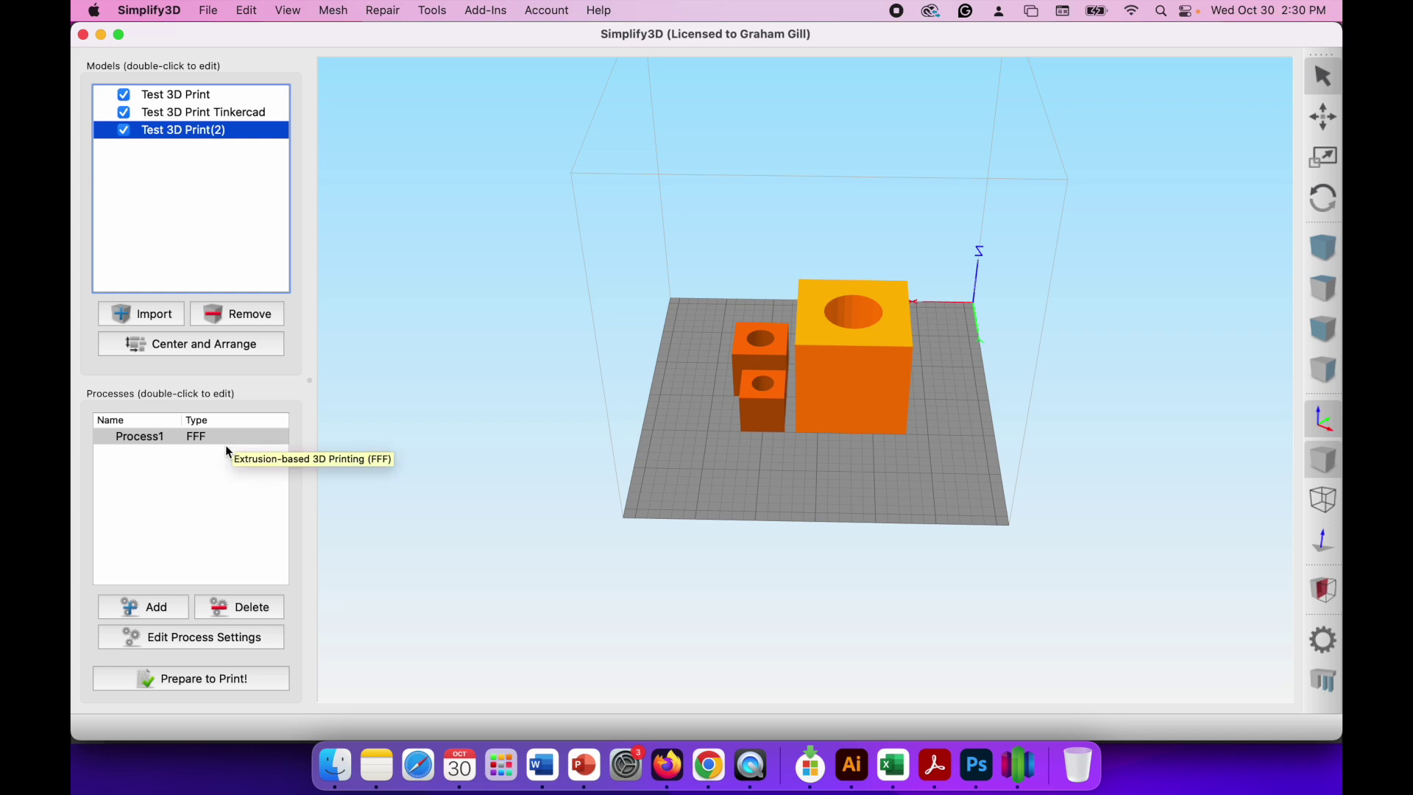
pyautogui.click(227, 682)
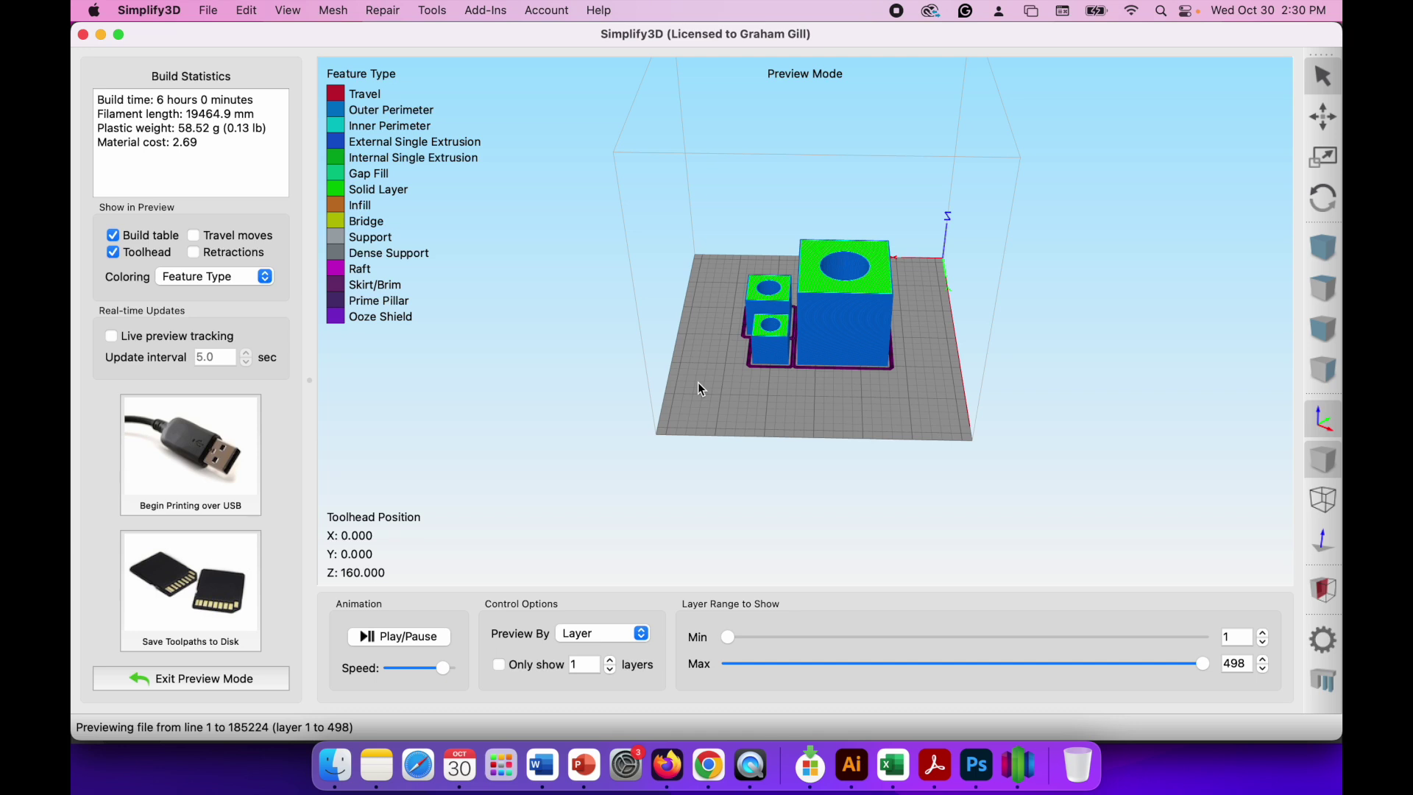
pyautogui.moveTo(699, 384); pyautogui.dragTo(793, 395)
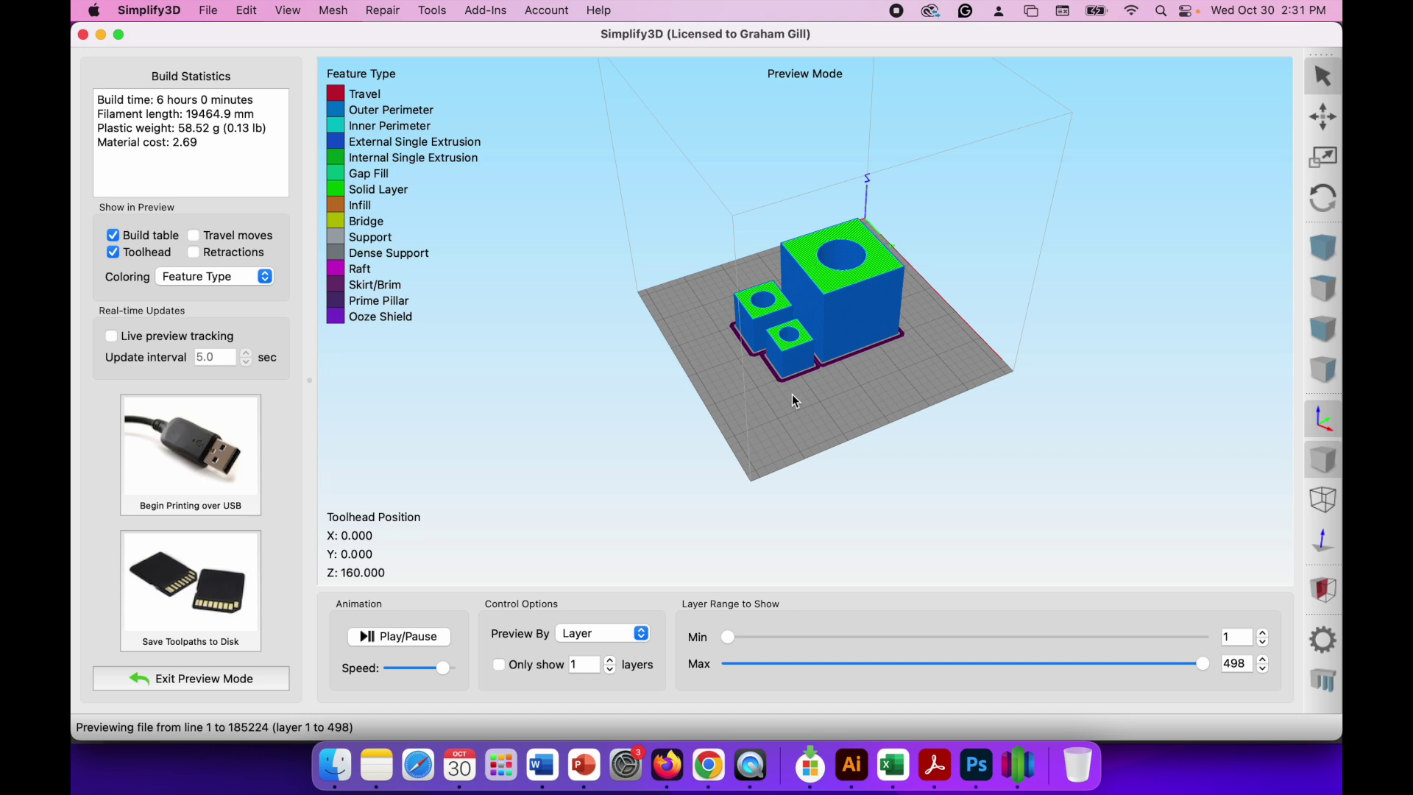
pyautogui.moveTo(792, 394); pyautogui.dragTo(840, 390)
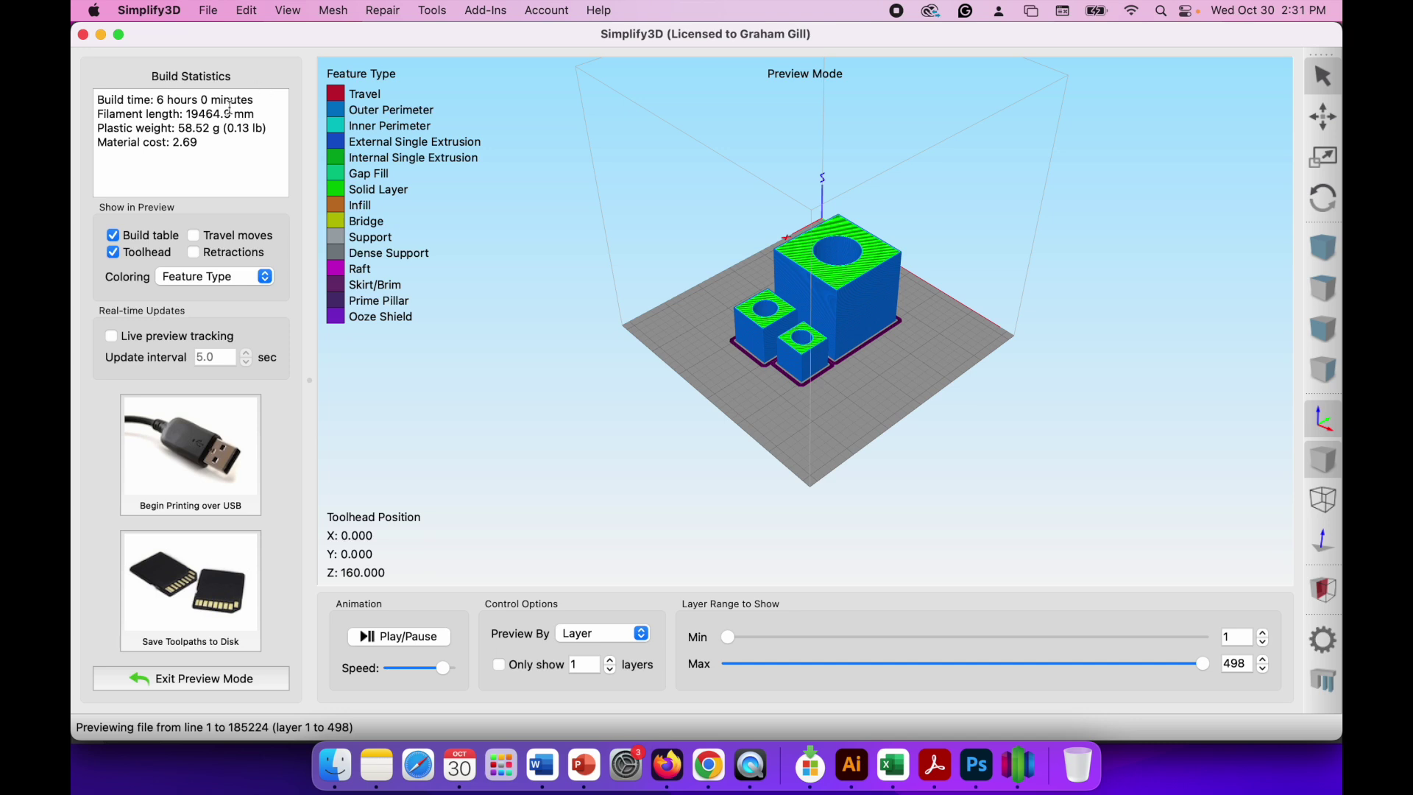
pyautogui.moveTo(99, 98); pyautogui.dragTo(256, 97)
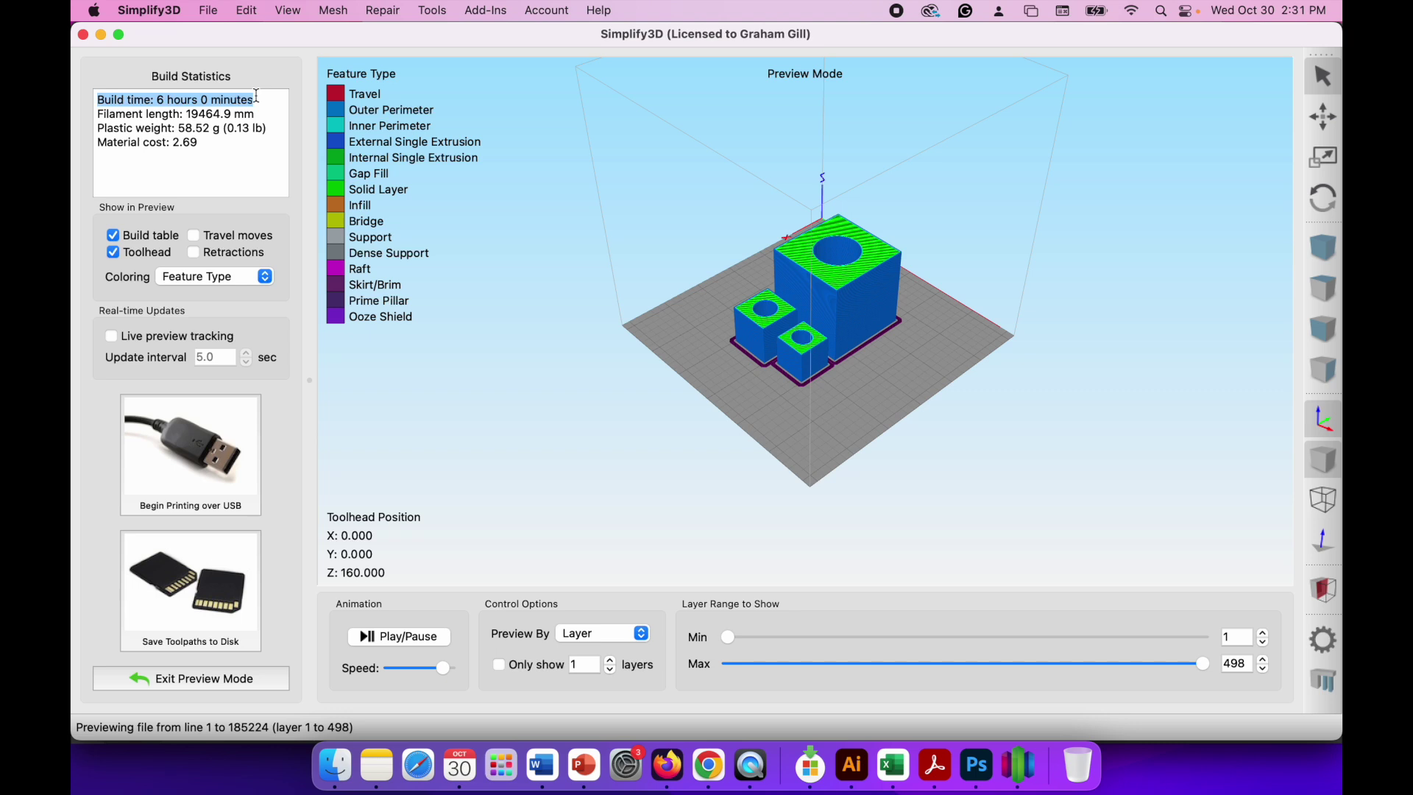
pyautogui.click(102, 114)
pyautogui.moveTo(101, 114); pyautogui.dragTo(258, 116)
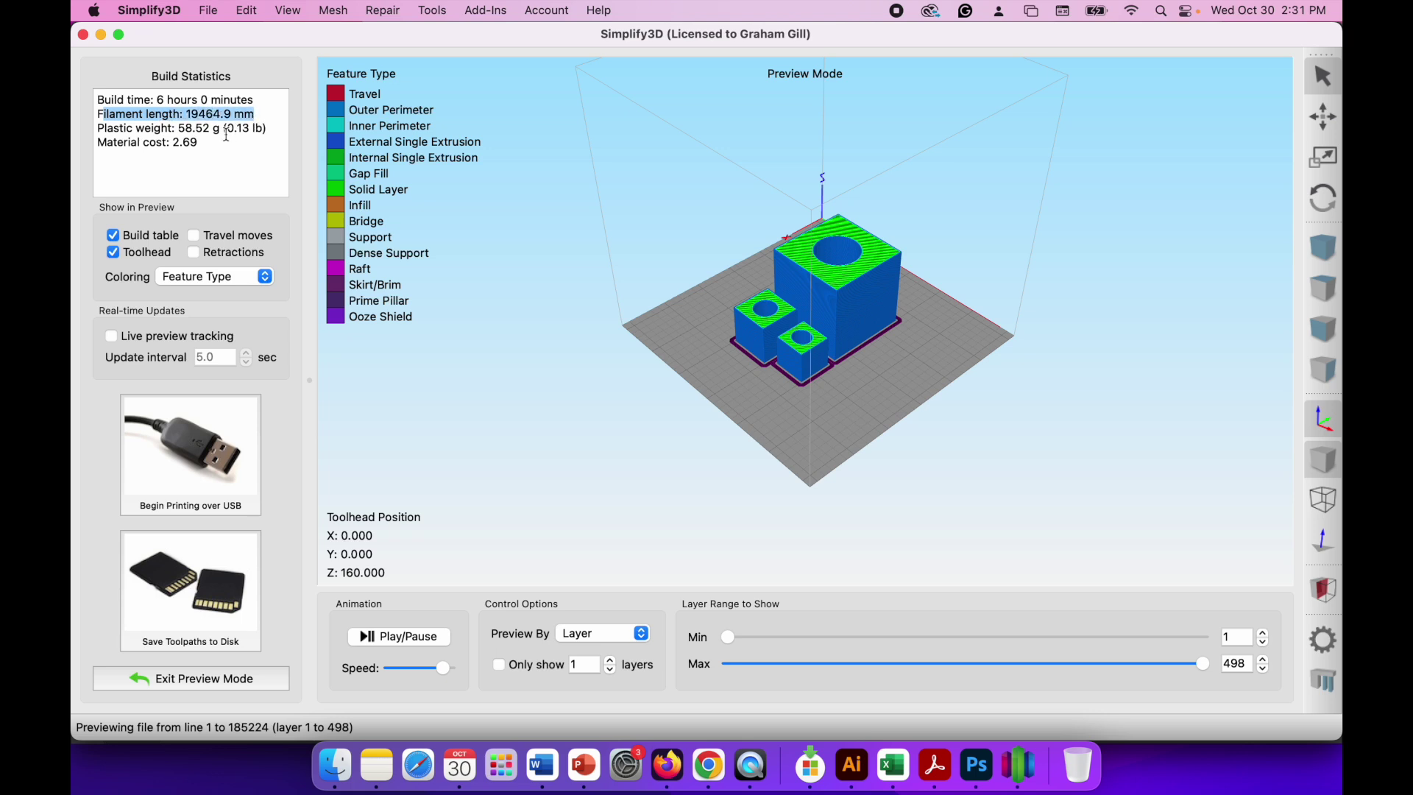
pyautogui.click(206, 115)
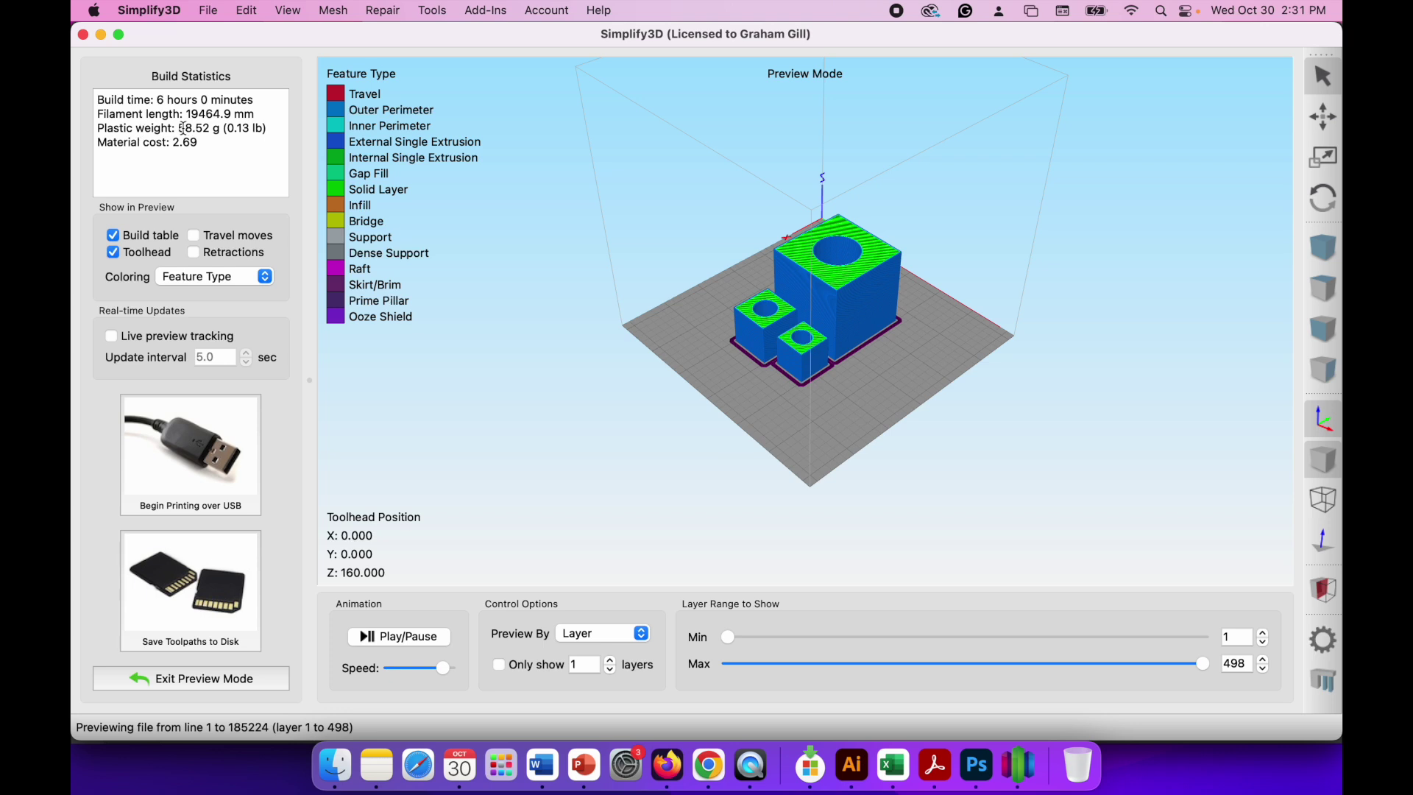
pyautogui.moveTo(181, 128); pyautogui.dragTo(220, 126)
pyautogui.moveTo(174, 142); pyautogui.dragTo(198, 141)
pyautogui.moveTo(1203, 663); pyautogui.dragTo(721, 659)
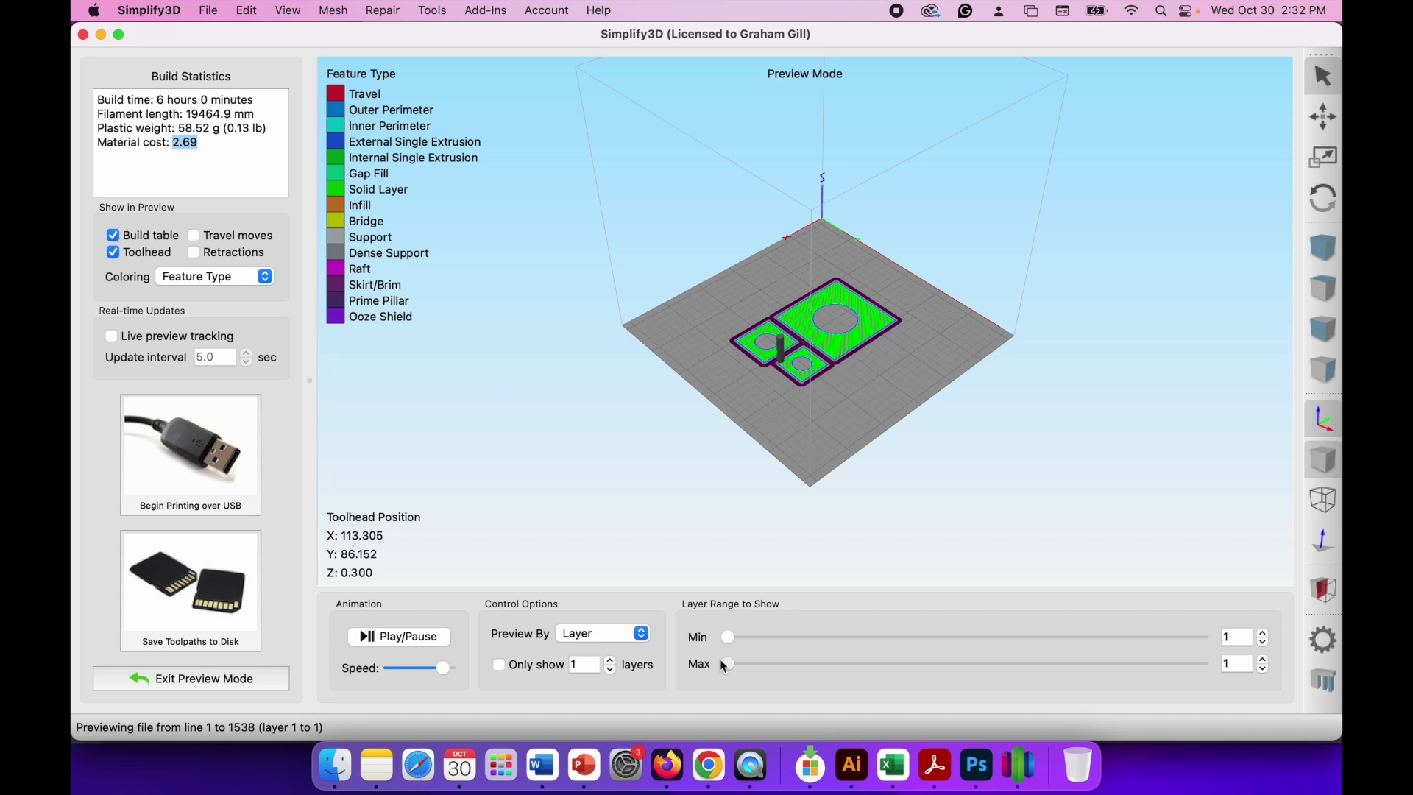
pyautogui.moveTo(723, 662); pyautogui.dragTo(1217, 667)
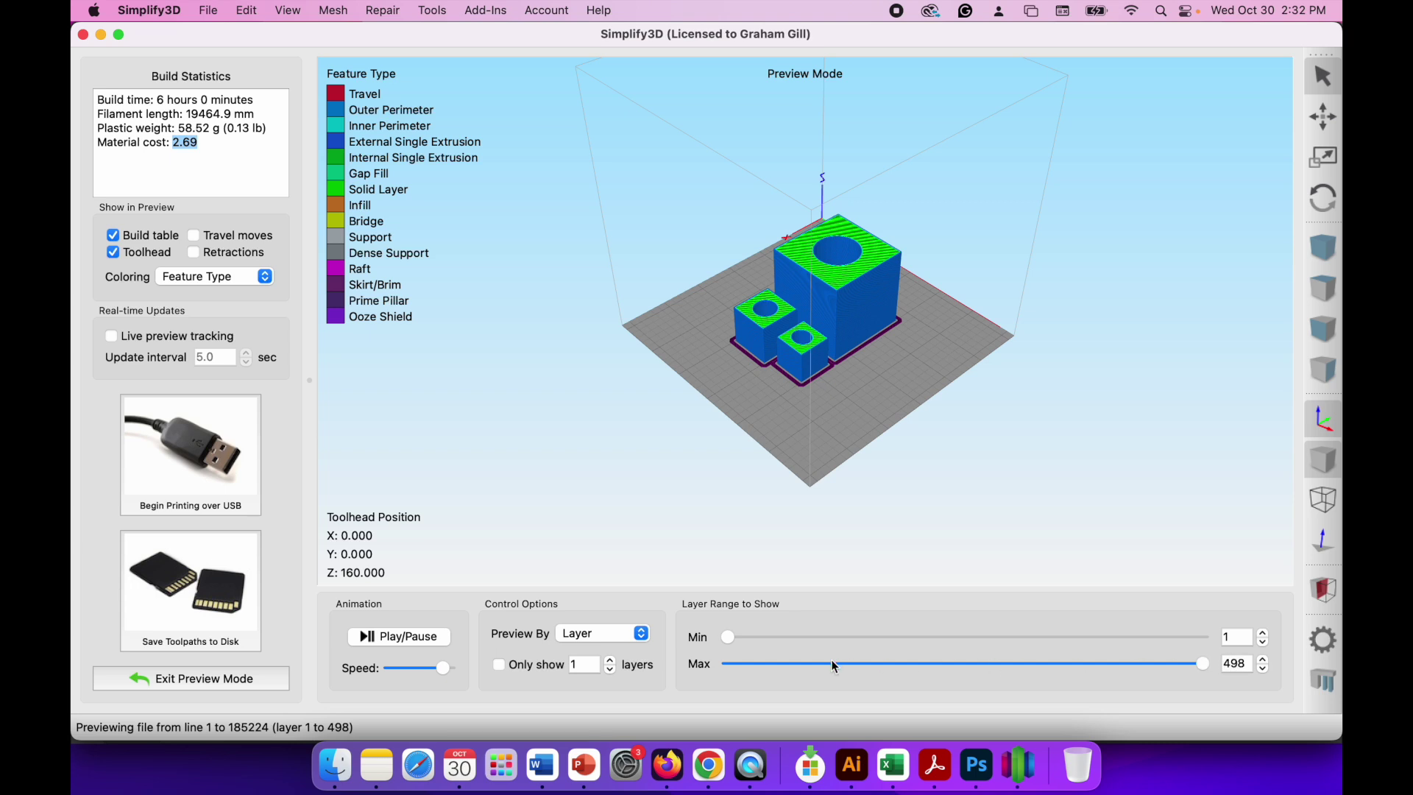
pyautogui.moveTo(728, 637)
pyautogui.mouseDown()
pyautogui.moveTo(1210, 634)
pyautogui.moveTo(719, 634)
pyautogui.mouseUp()
pyautogui.click(191, 603)
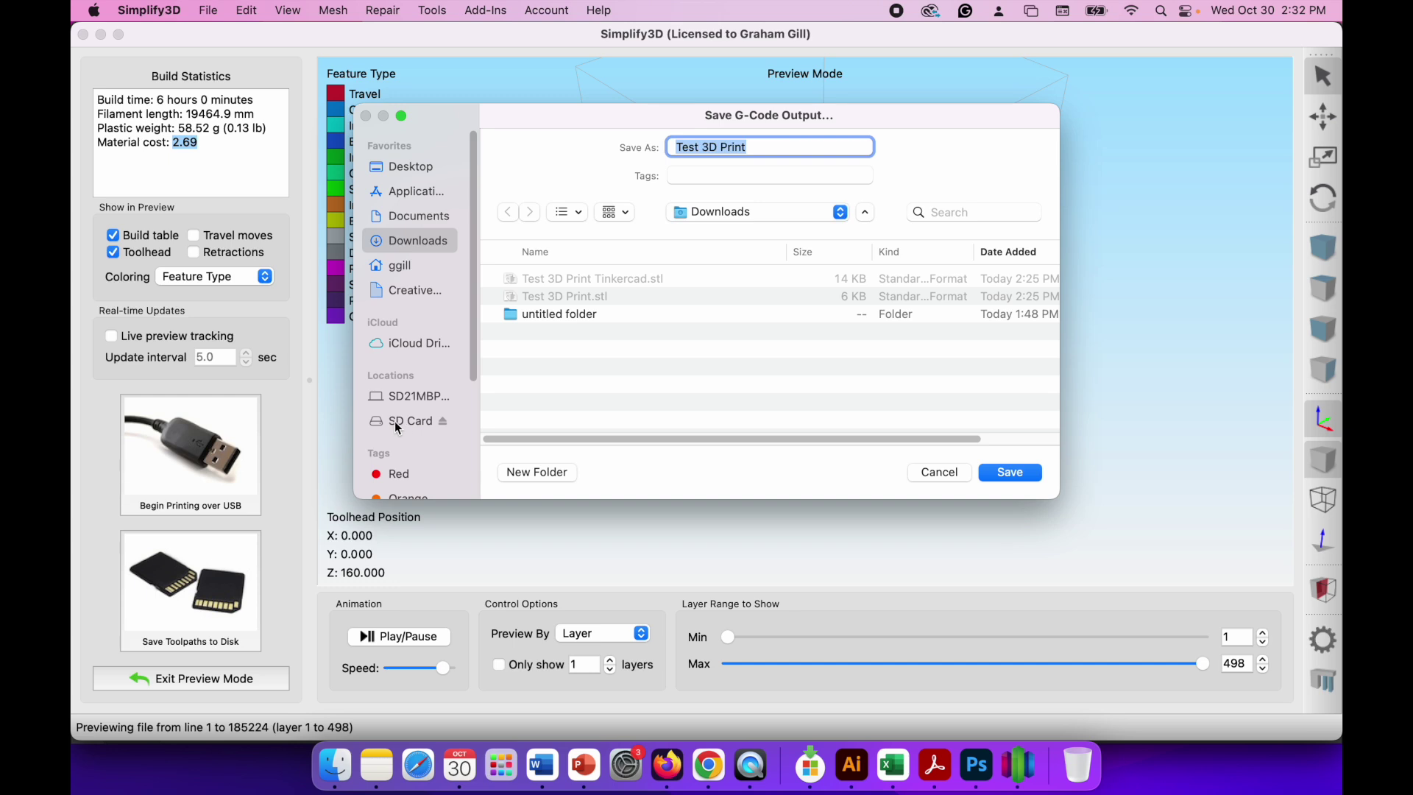
# Step: Export the toolpaths to the SD Card with the file name '3D print.gcode'
pyautogui.click(401, 421)
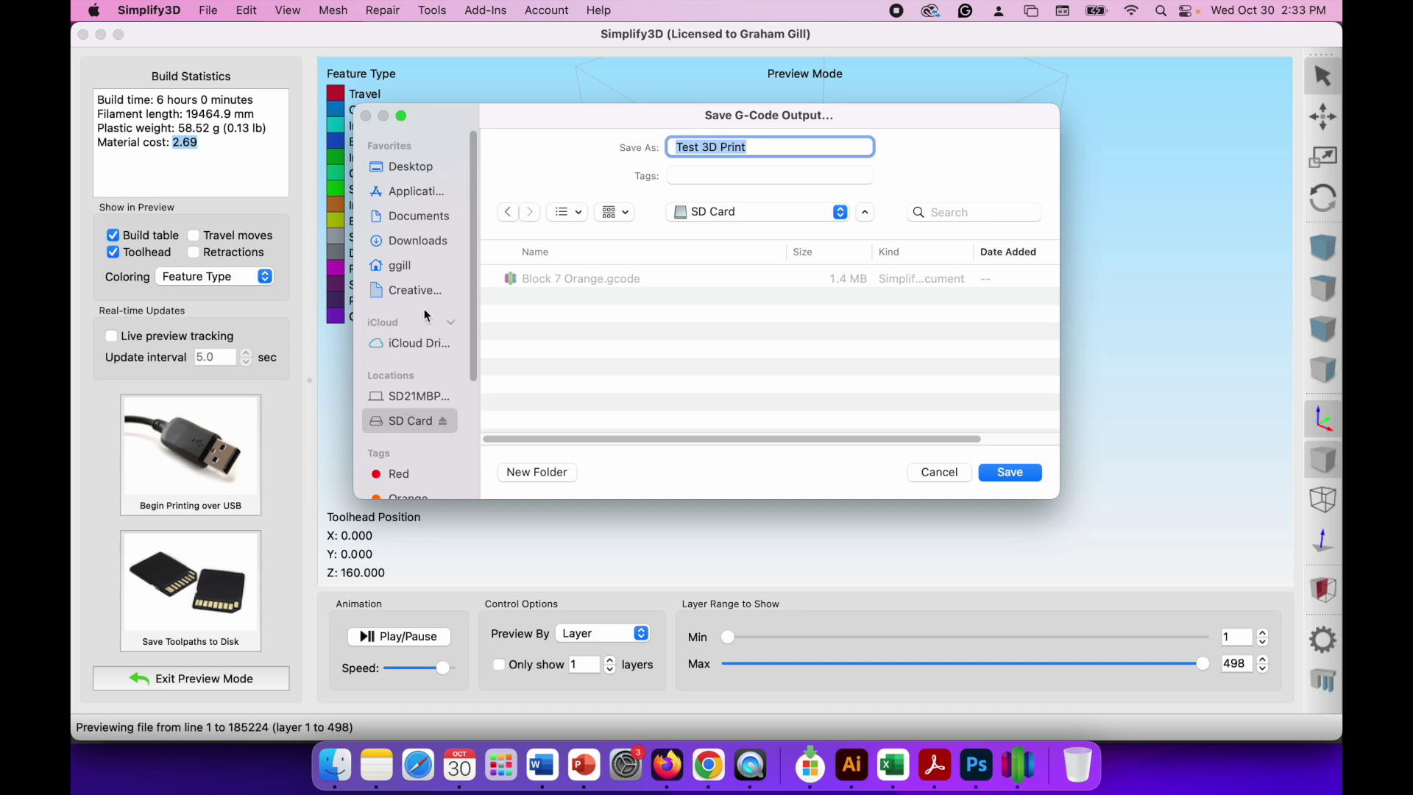
pyautogui.click(419, 242)
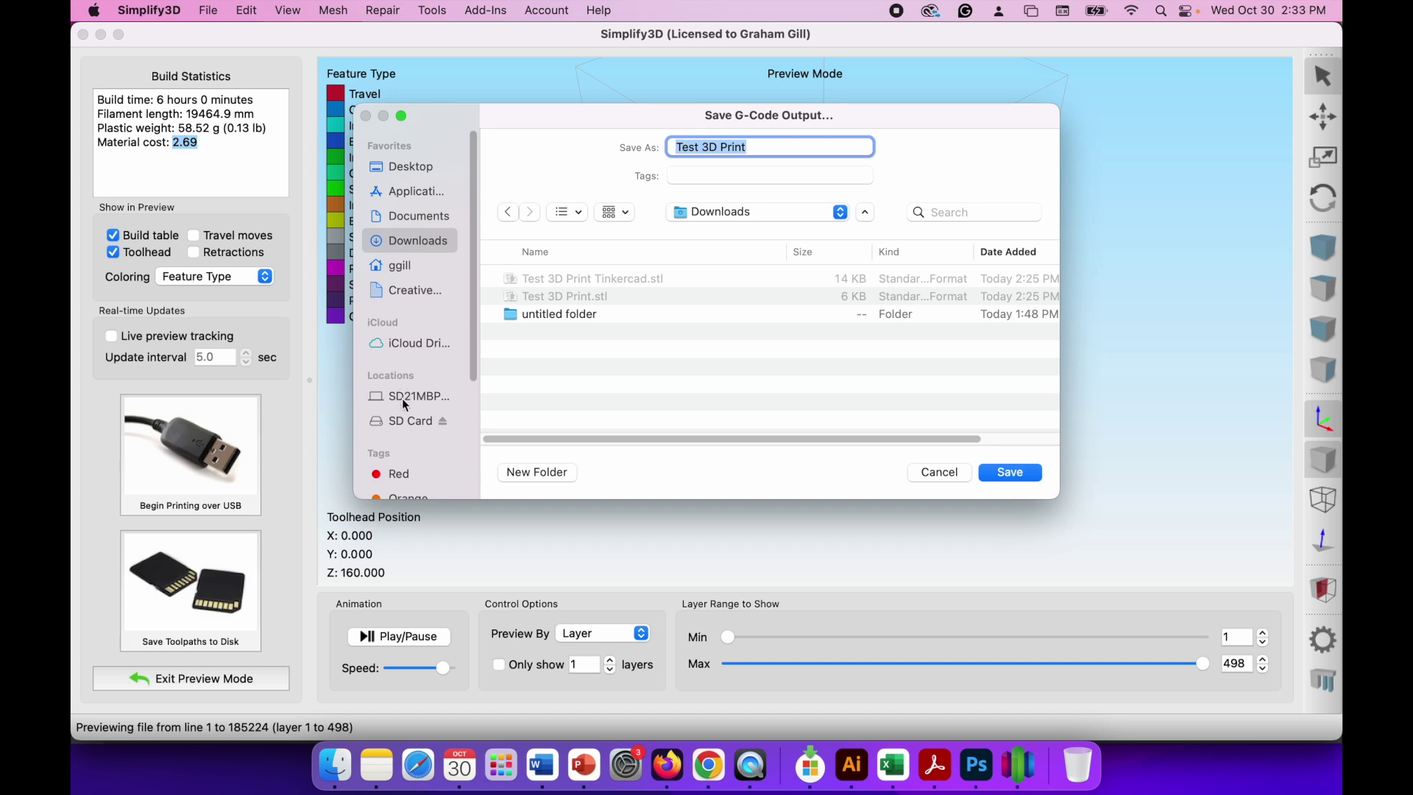
pyautogui.click(403, 423)
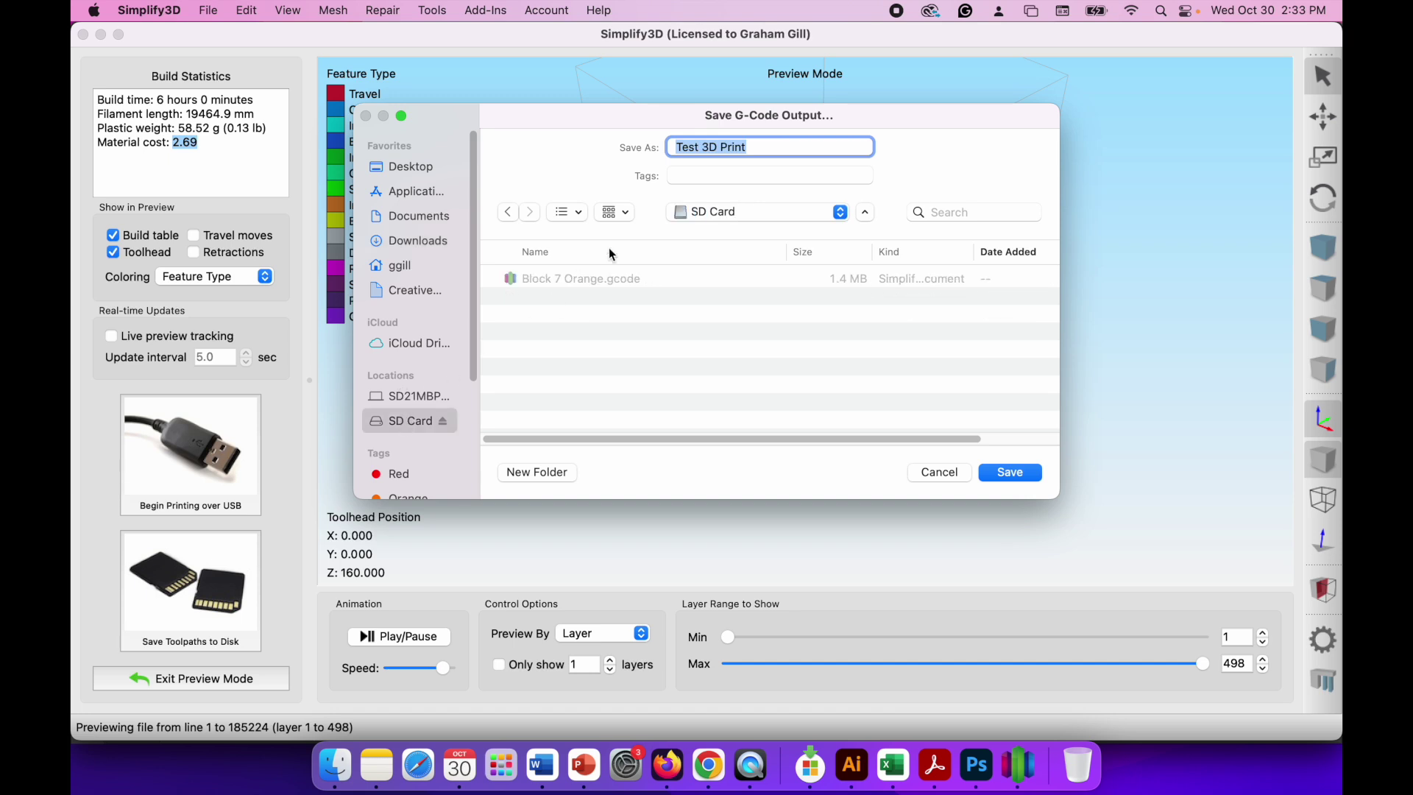
pyautogui.click(763, 153)
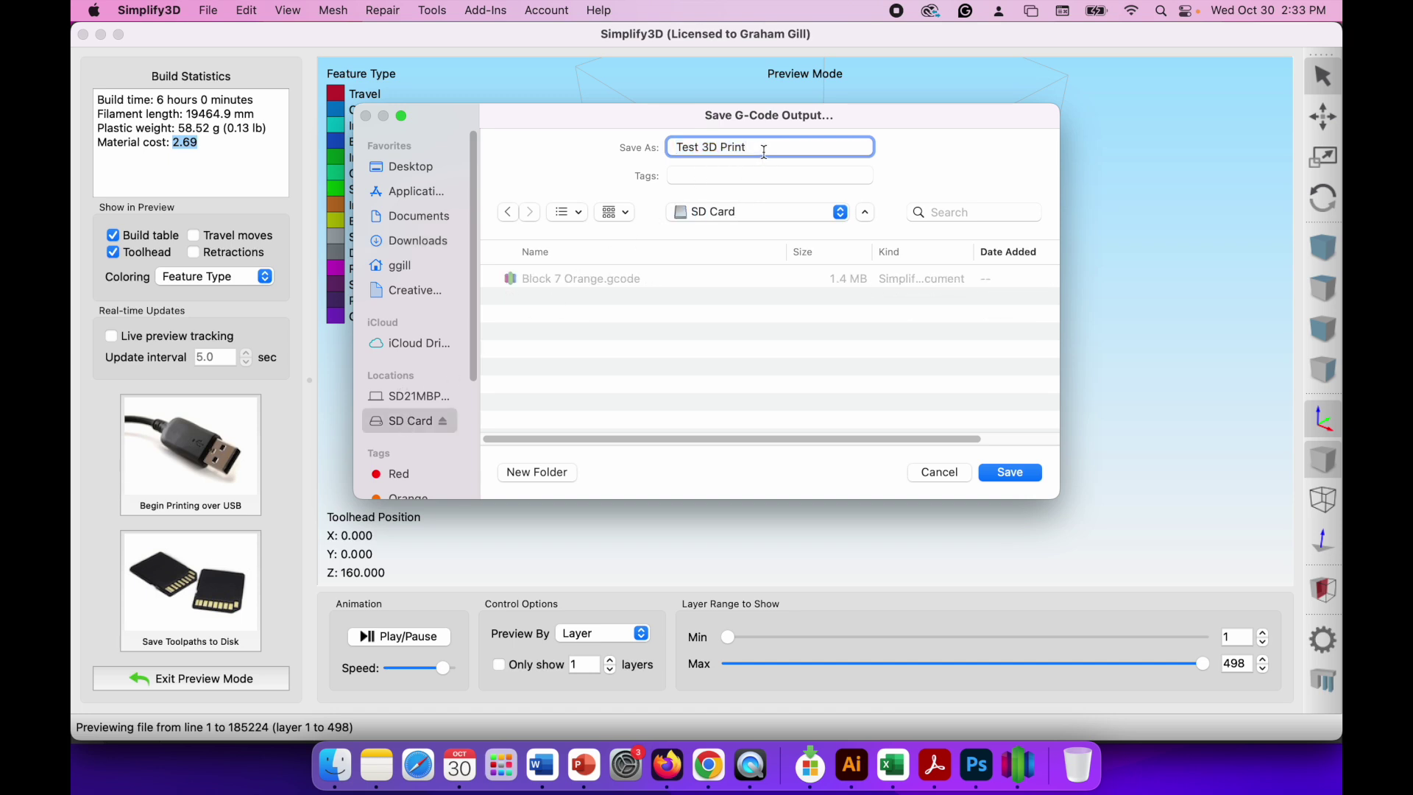
pyautogui.moveTo(763, 153); pyautogui.dragTo(650, 152)
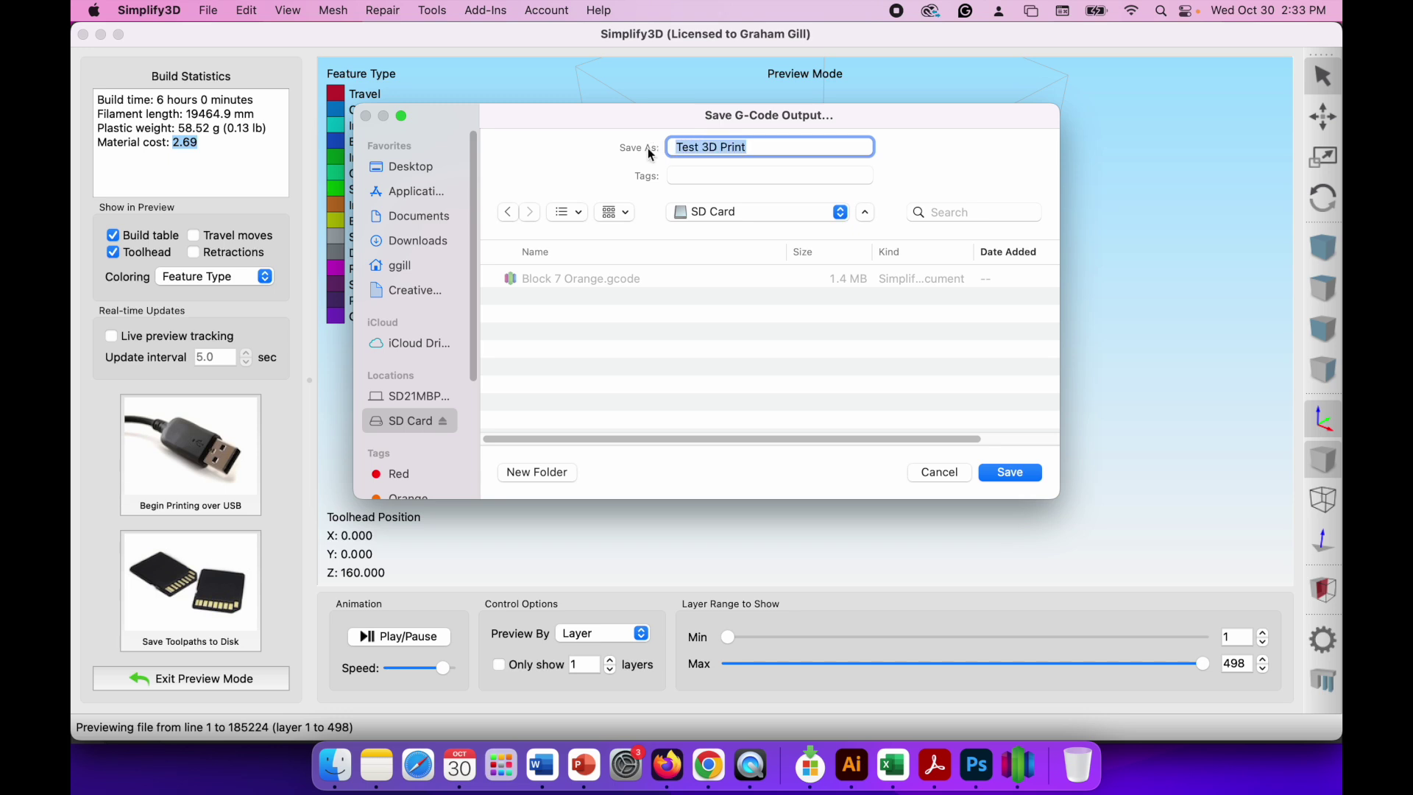
pyautogui.write('3D print')
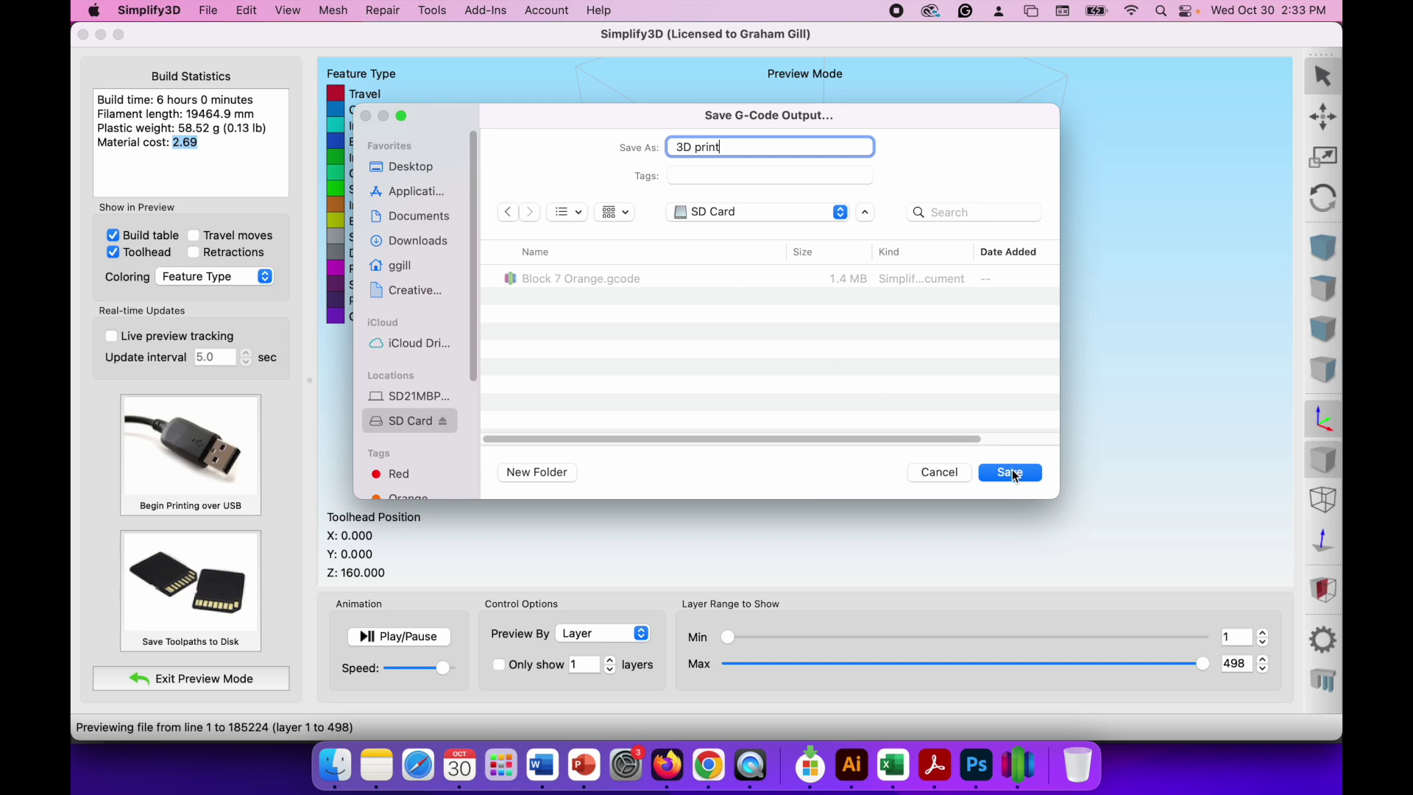
pyautogui.click(1011, 472)
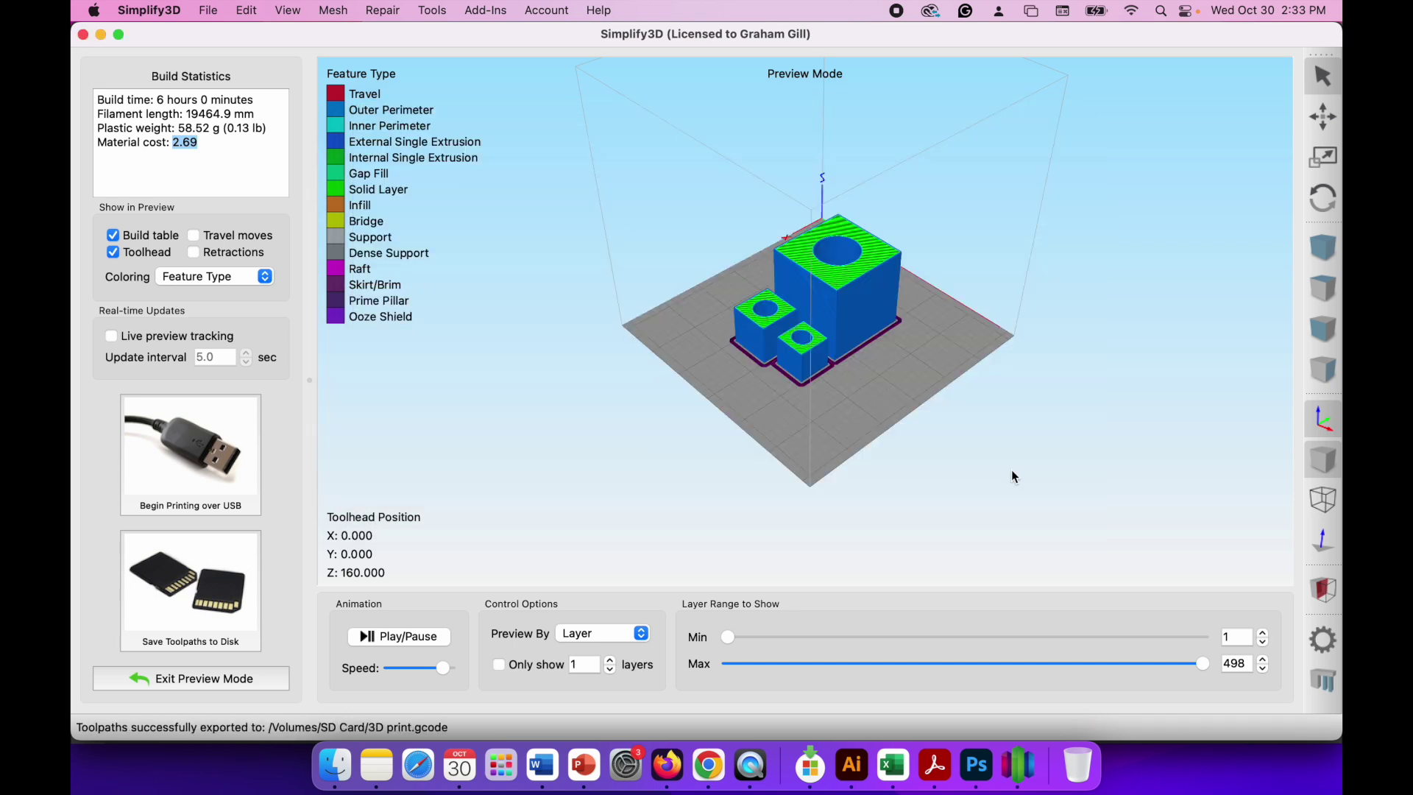
# Step: In Finder, confirm 3D print.gcode sits beside Block 7 Orange.gcode on the SD Card, then eject it
pyautogui.click(334, 766)
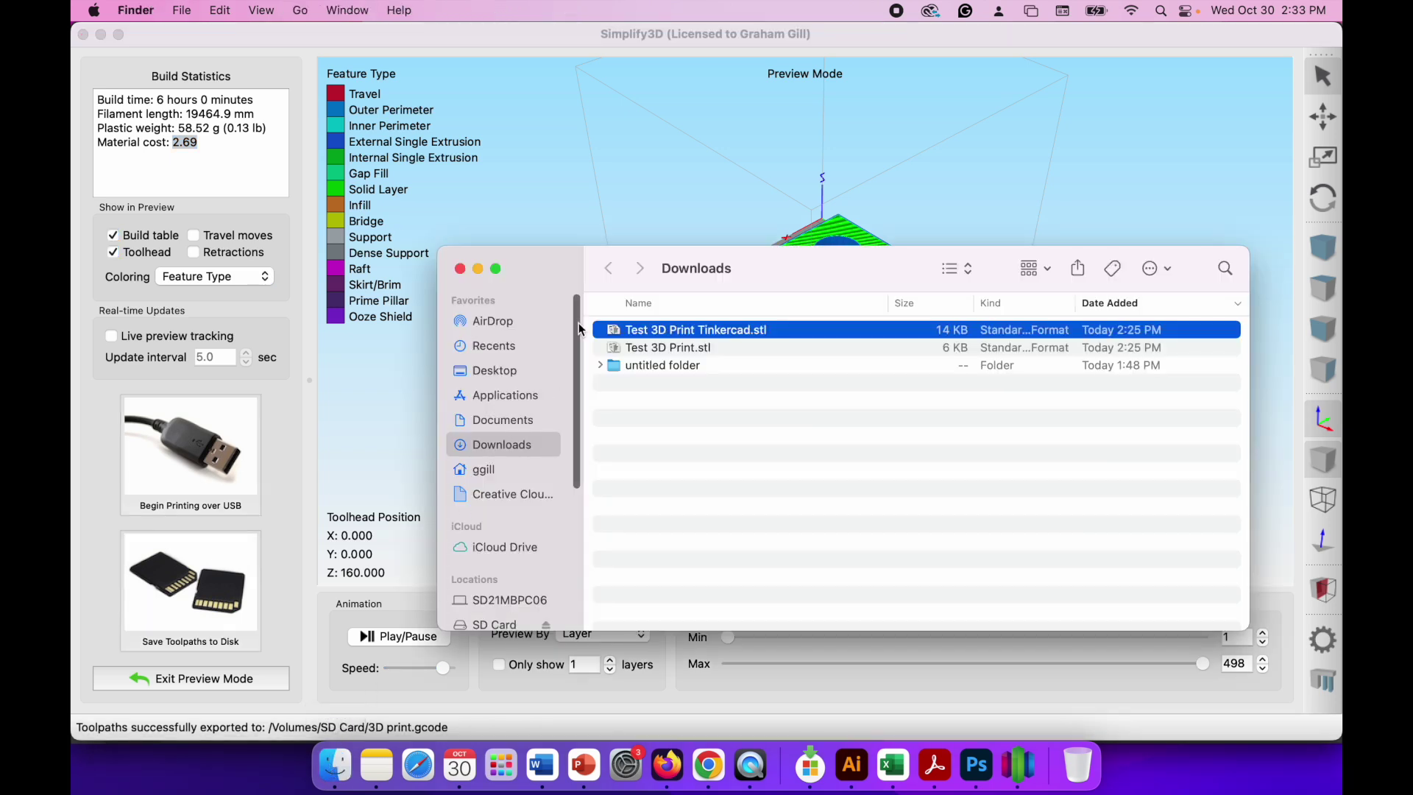
pyautogui.scroll(-5, 518, 449)
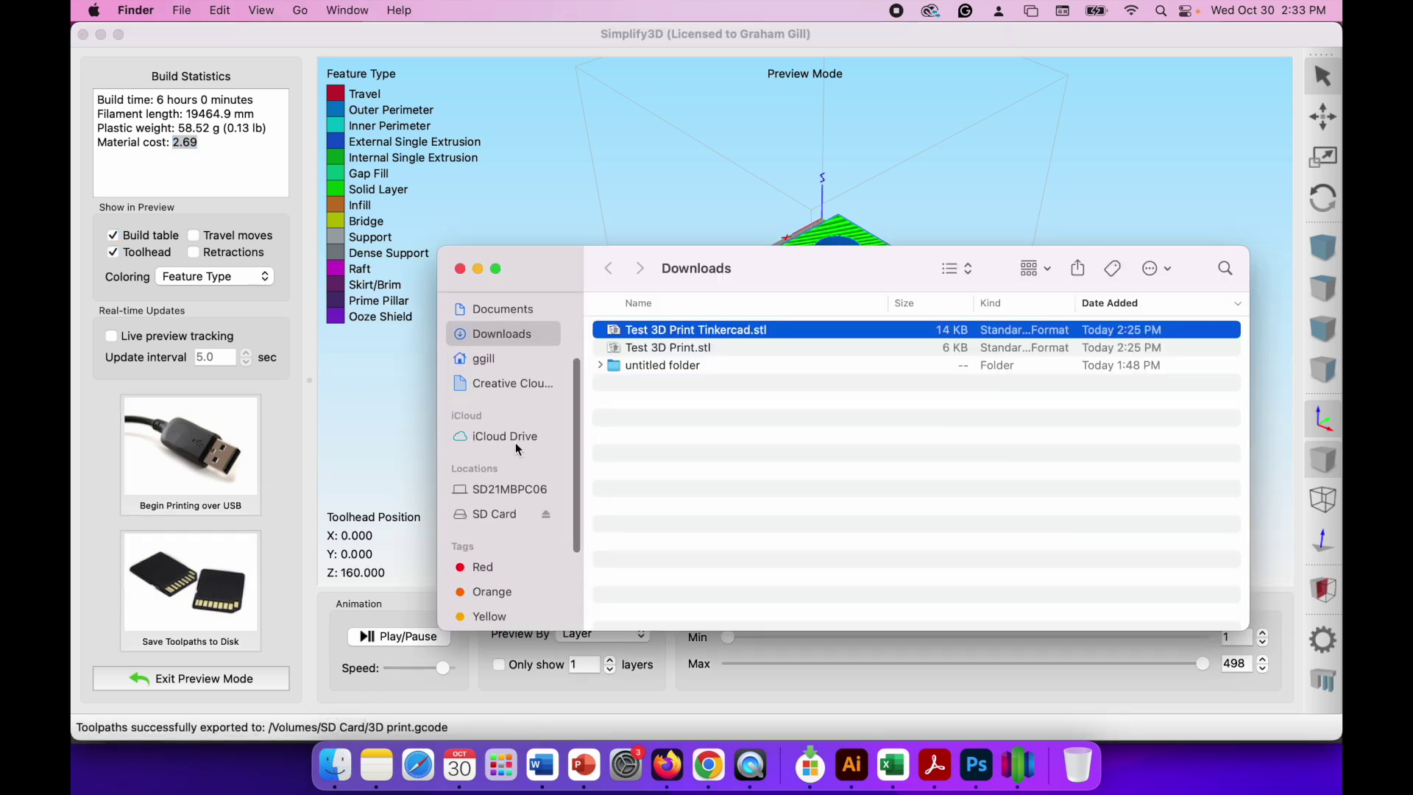
pyautogui.click(486, 515)
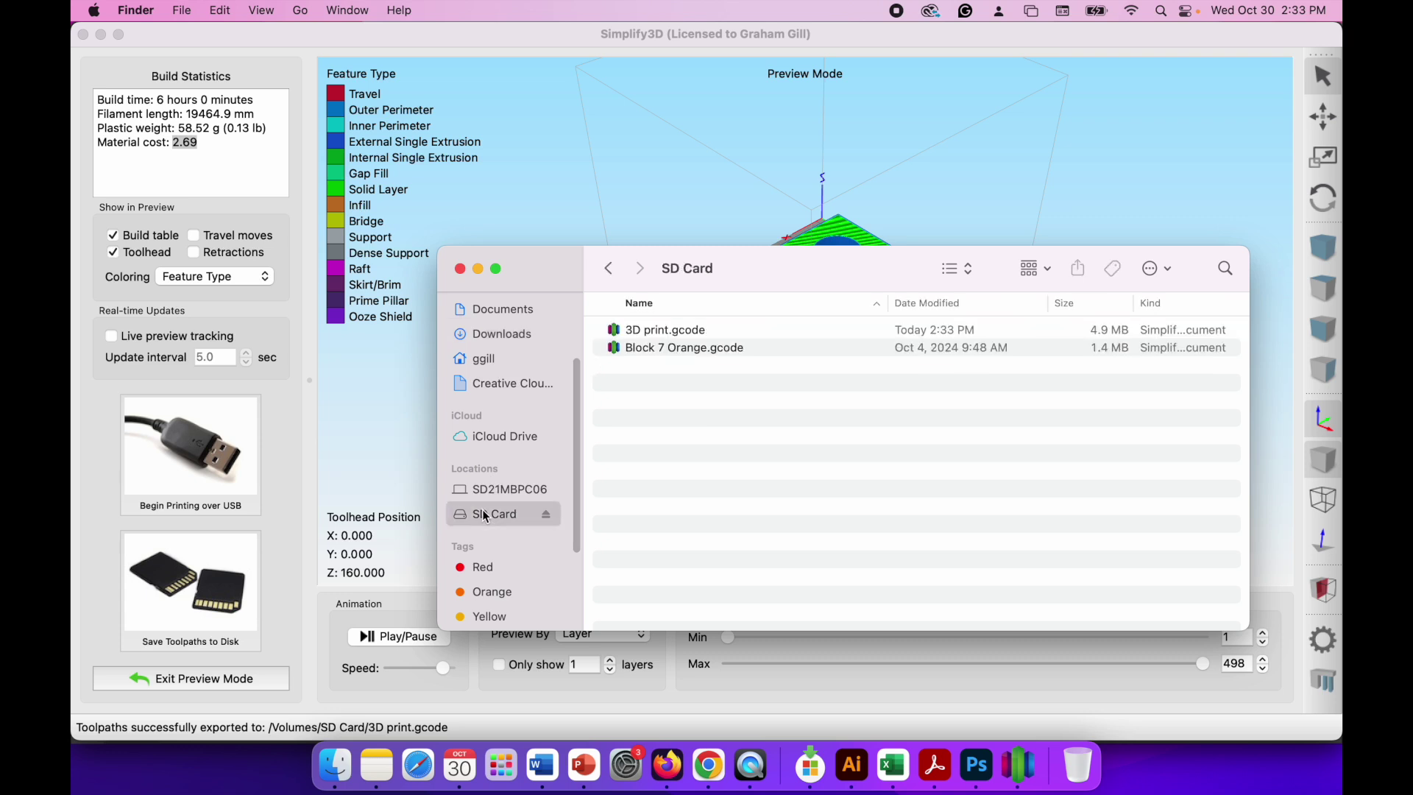
pyautogui.click(642, 351)
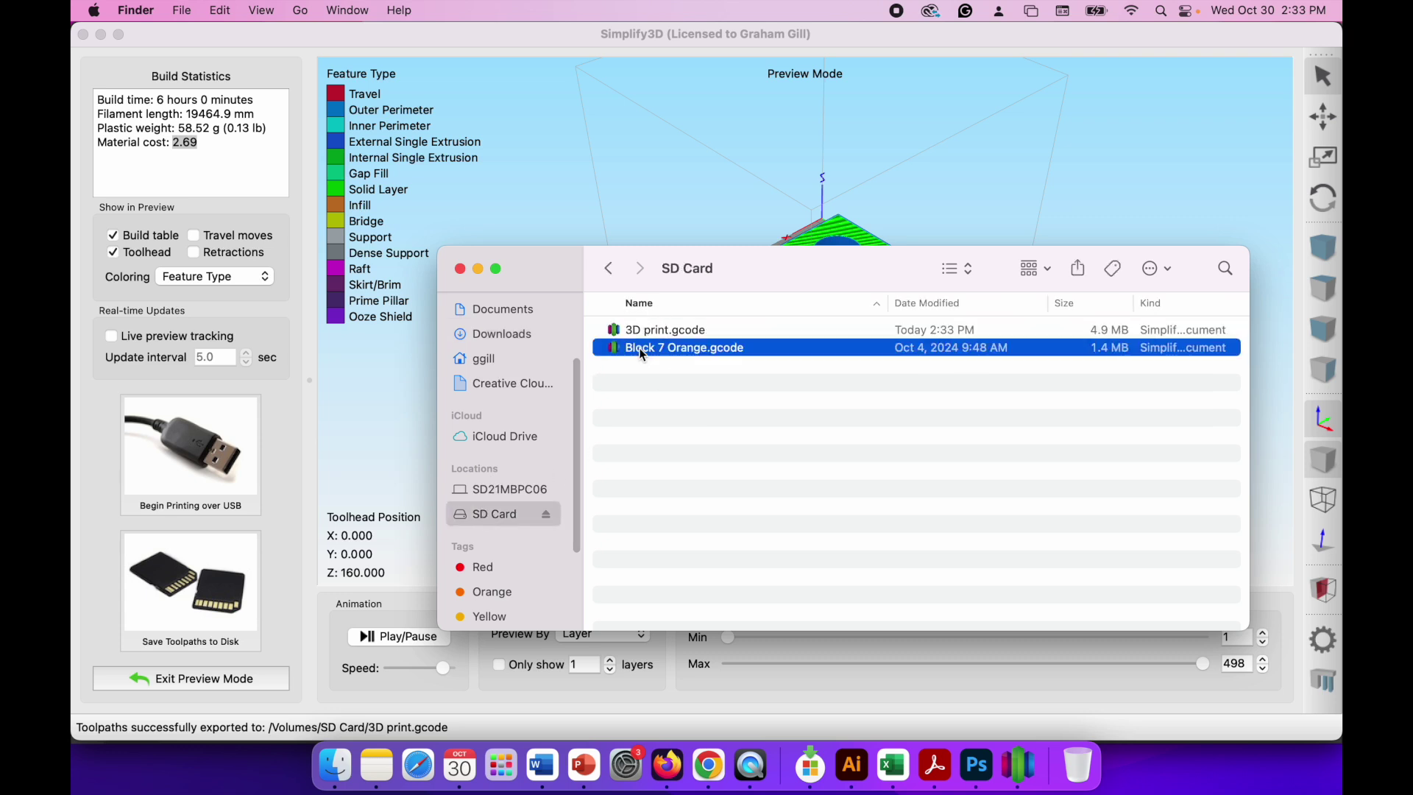
pyautogui.click(643, 331)
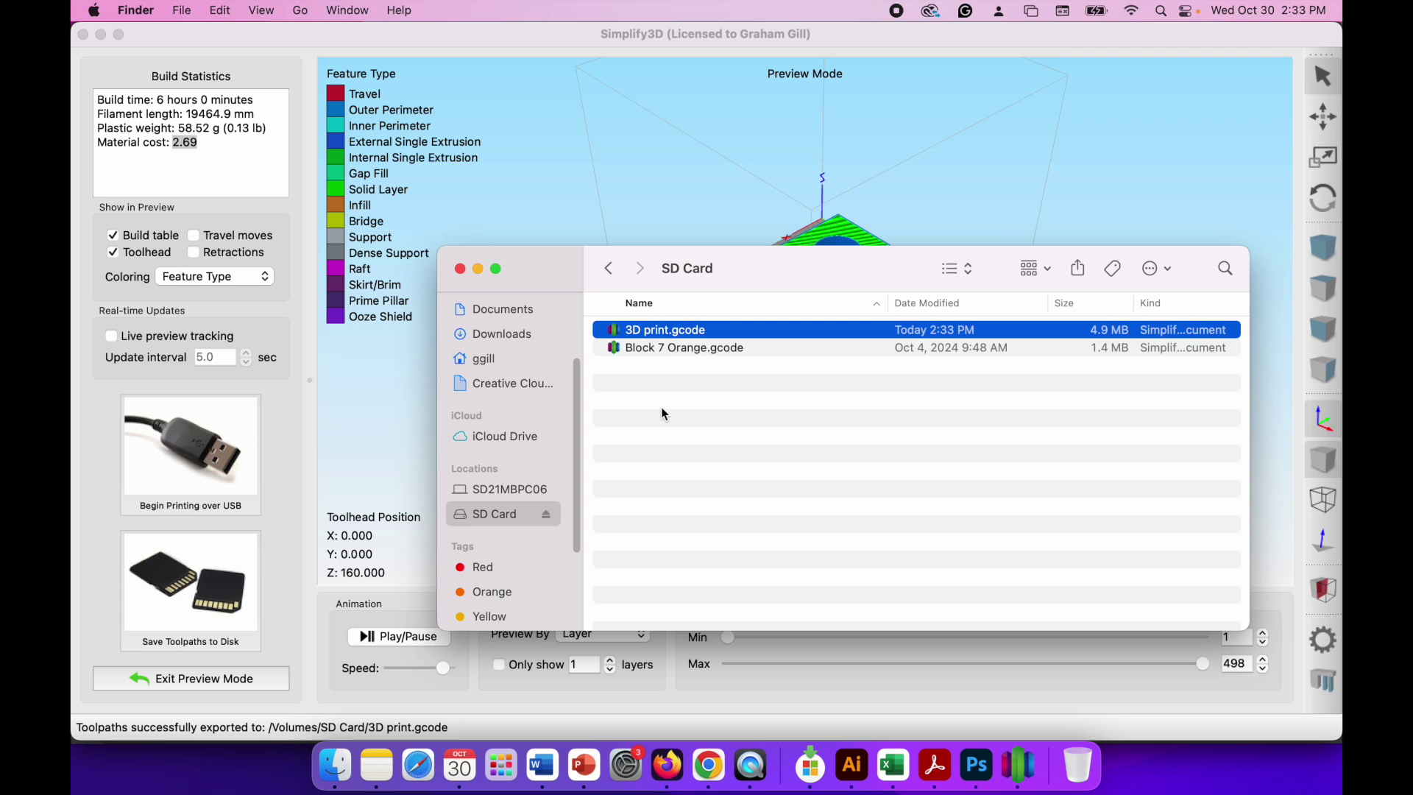
pyautogui.click(546, 515)
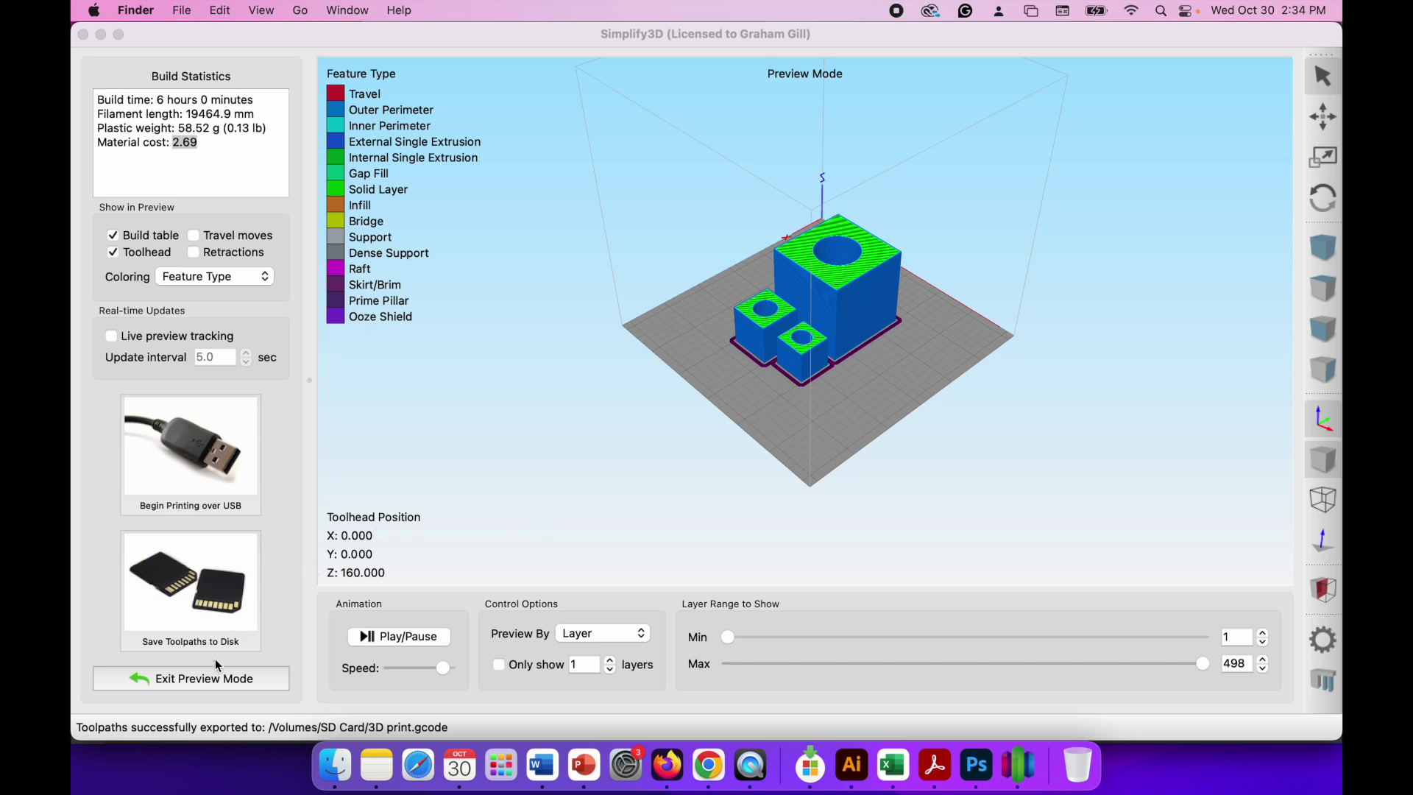
# Step: Exit preview, remove the Test 3D Print Tinkercad model, and select the remaining cubes
pyautogui.click(207, 684)
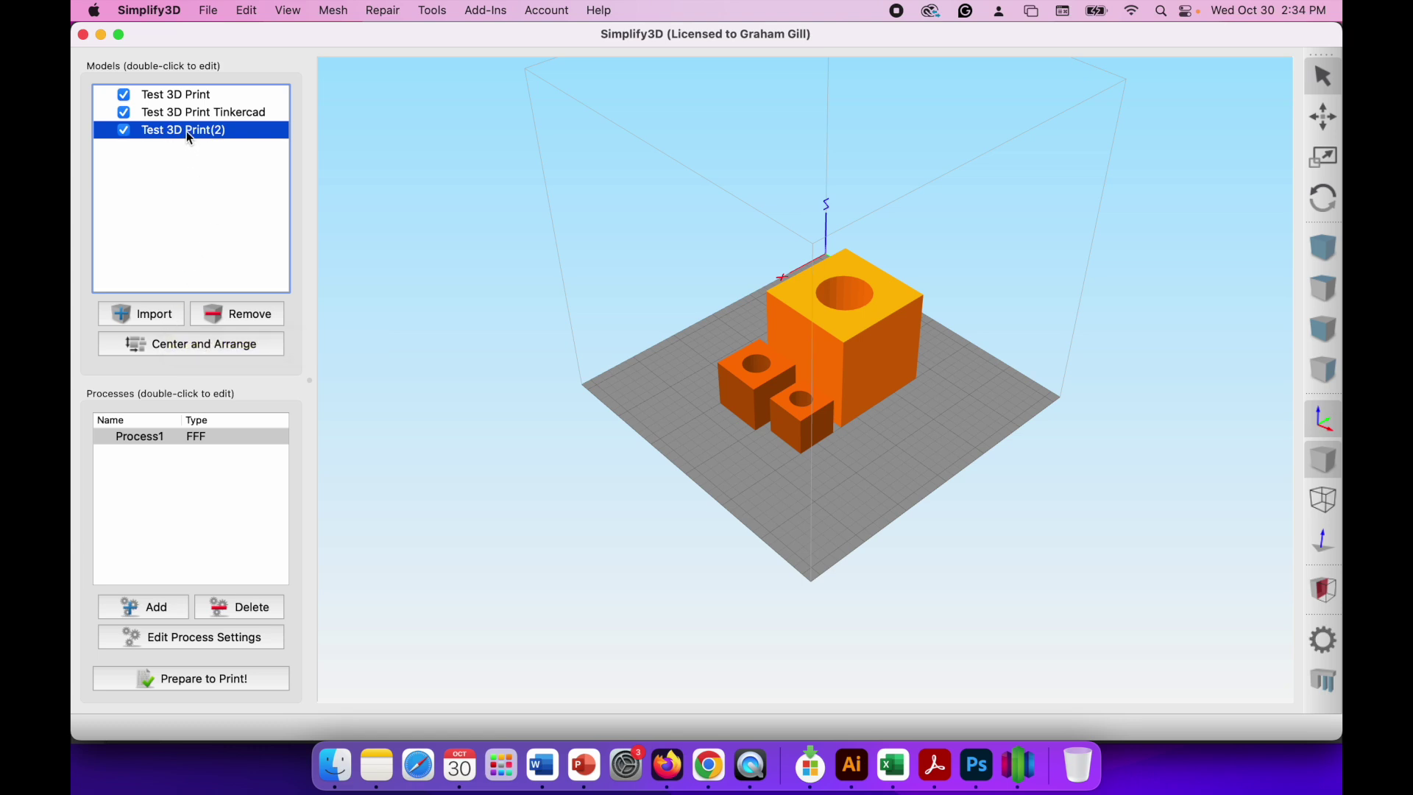
pyautogui.click(194, 114)
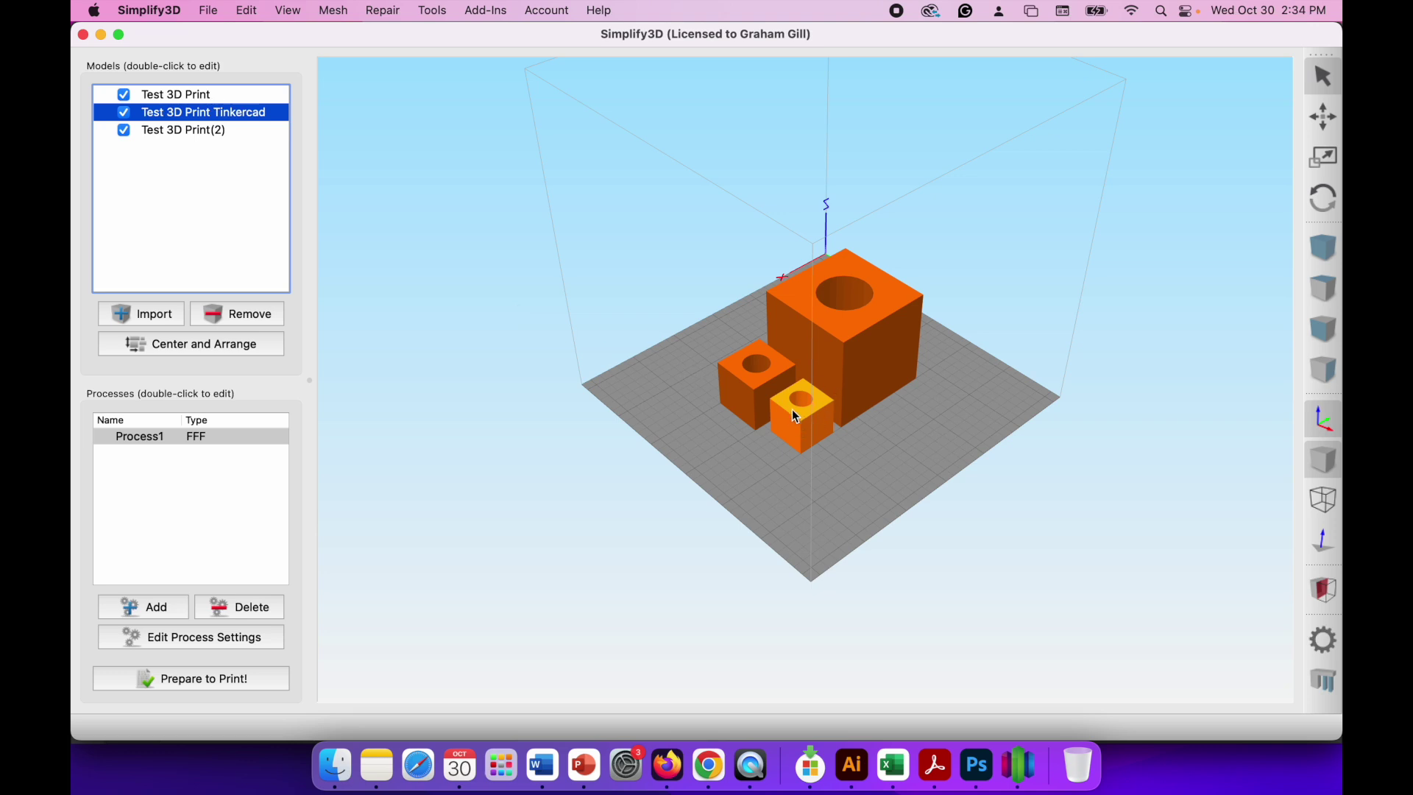
pyautogui.click(252, 318)
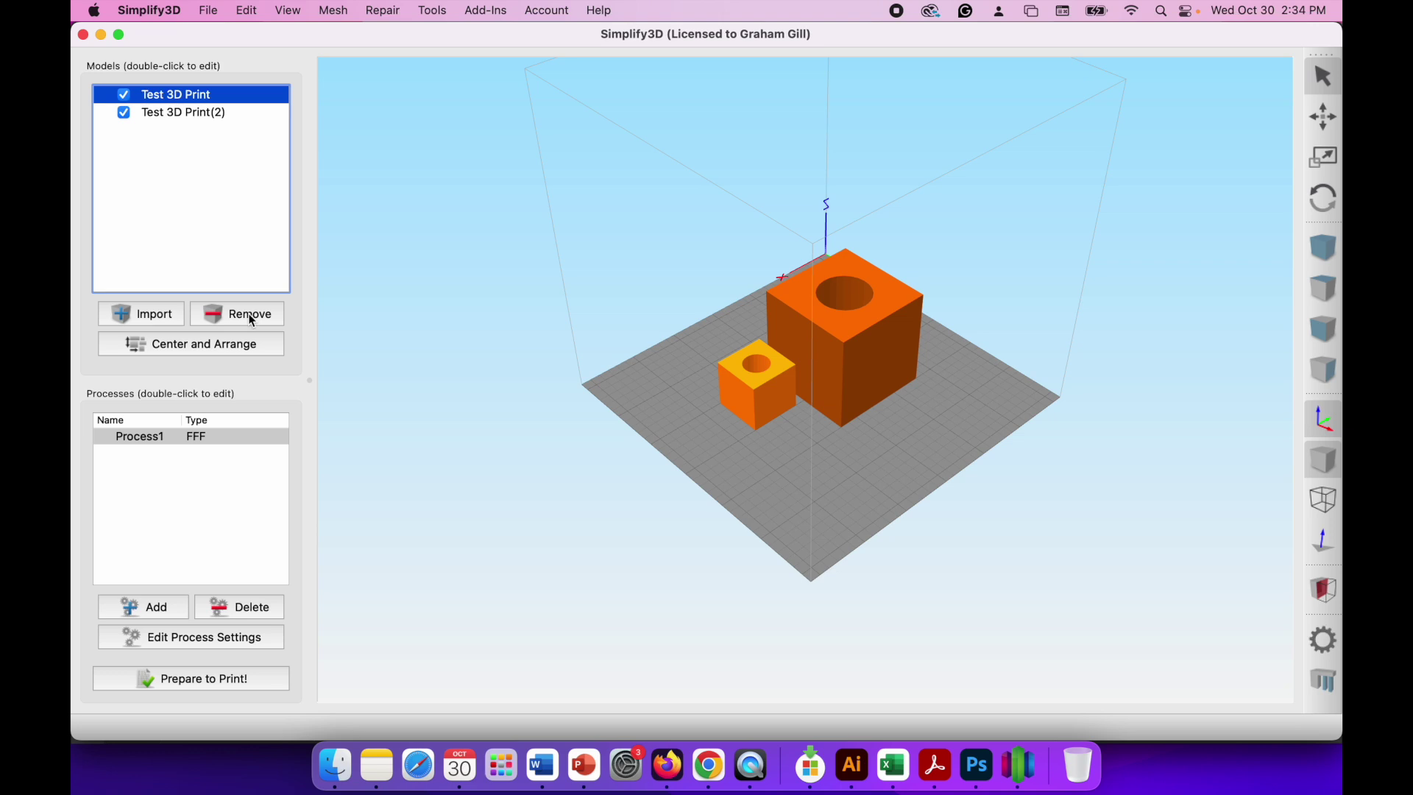
pyautogui.keyDown('shift'); pyautogui.click(188, 112); pyautogui.keyUp('shift')
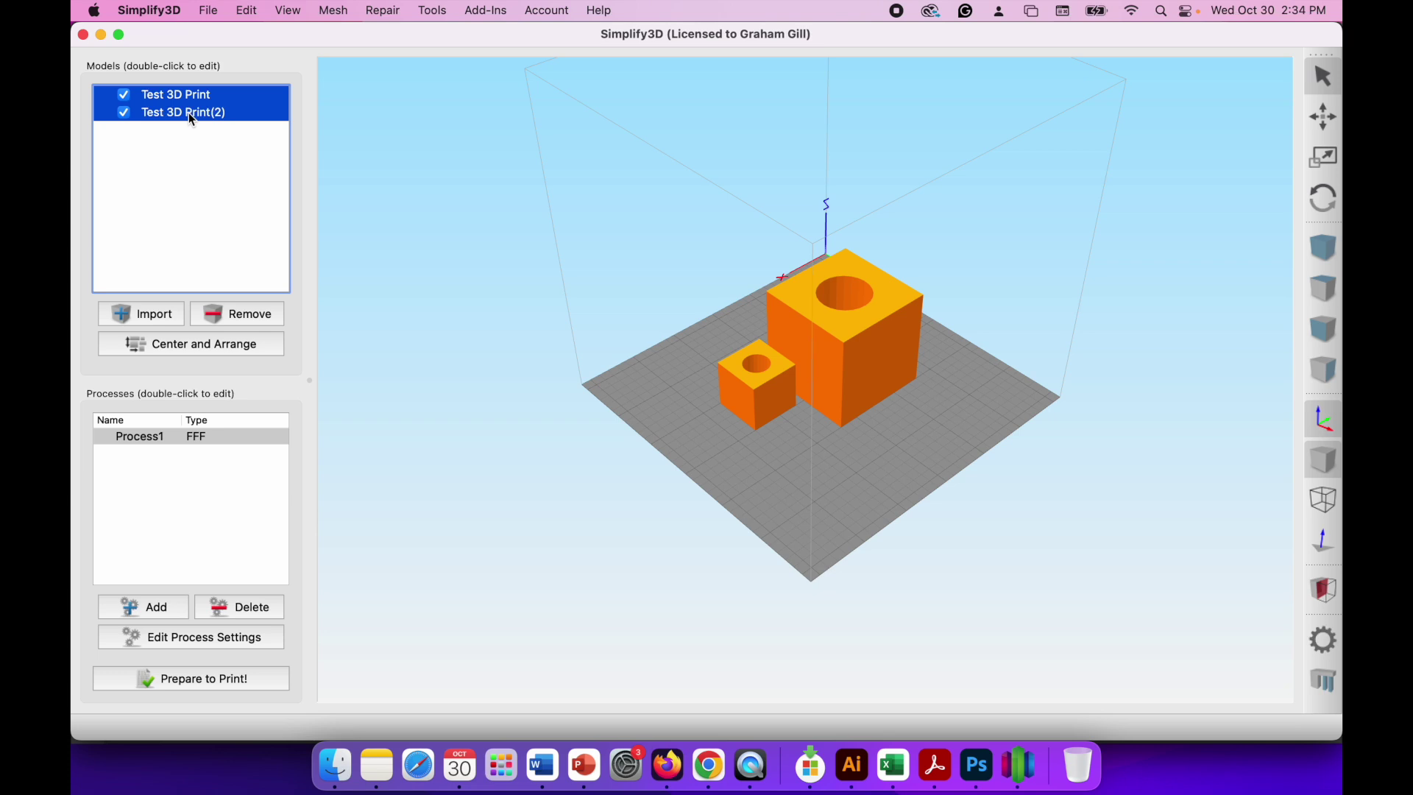
# Step: Remove Test 3D Print and Test 3D Print(2), leaving the build plate empty
pyautogui.click(236, 311)
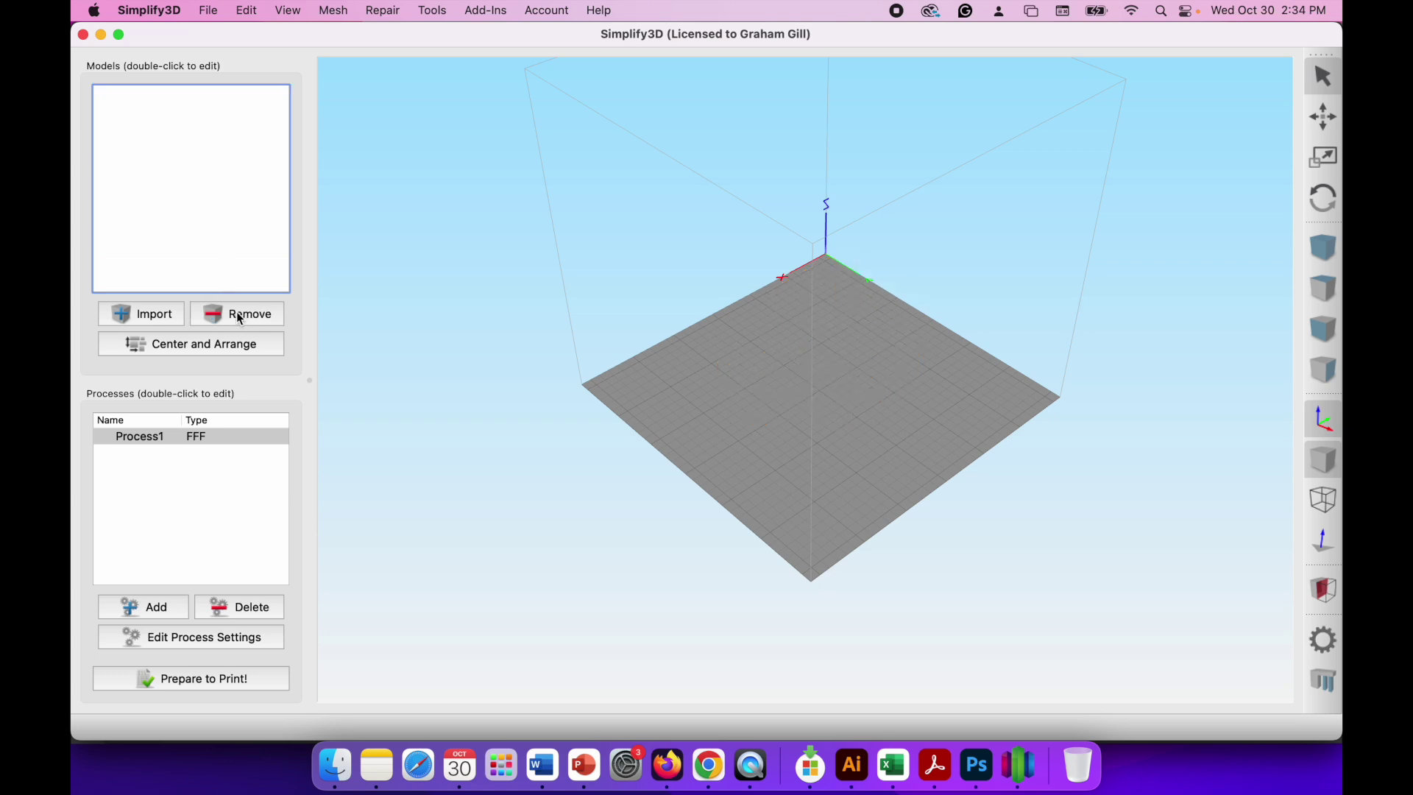